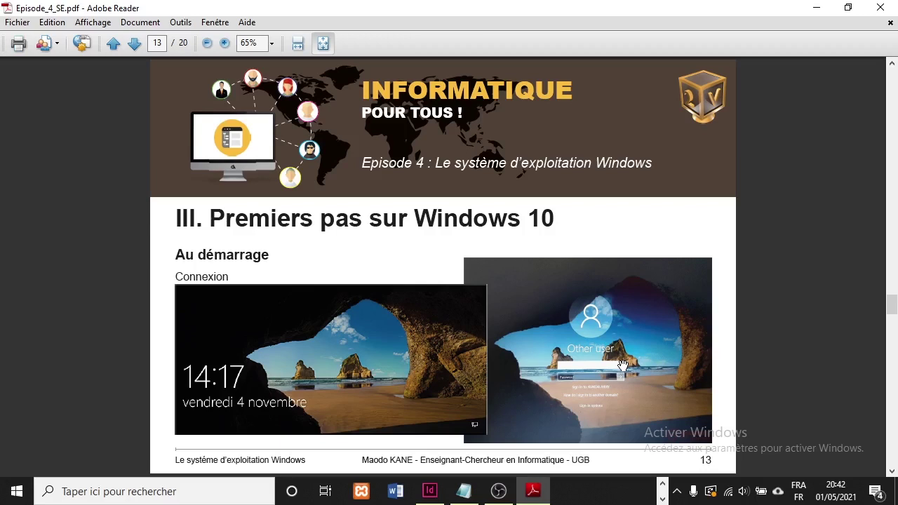
Advance the PDF to page 14 and compare its desktop slide with the actual Windows desktop and Start menu
{"action": "scroll", "coordinate": [623, 365], "scroll_direction": "down", "scroll_amount": 1}
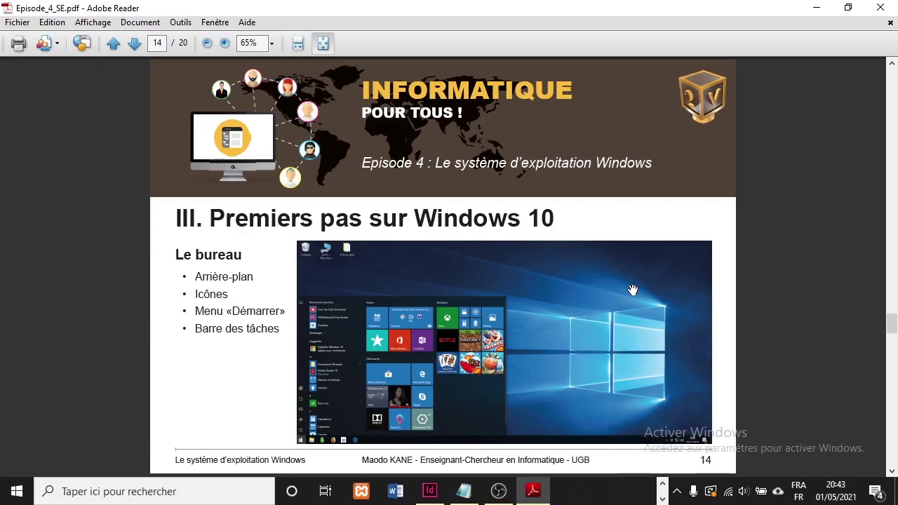
{"action": "left_click", "coordinate": [815, 10]}
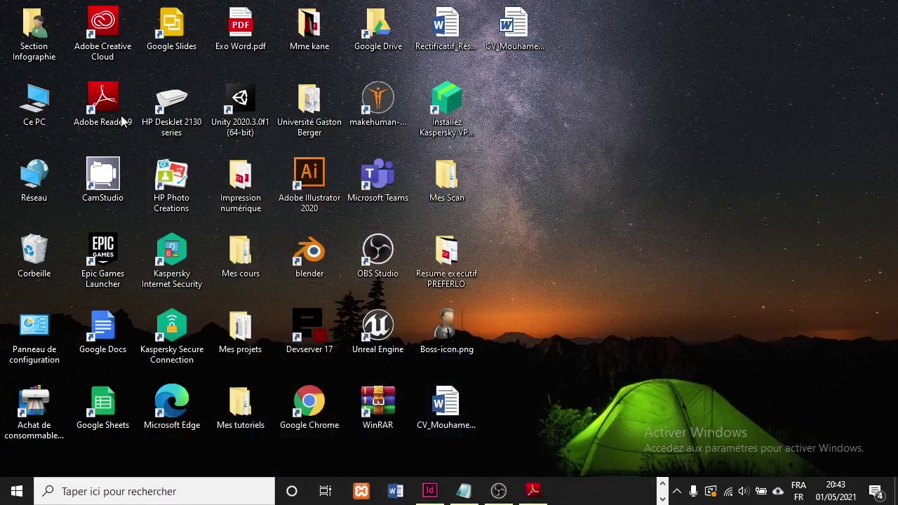
{"action": "left_click", "coordinate": [10, 499]}
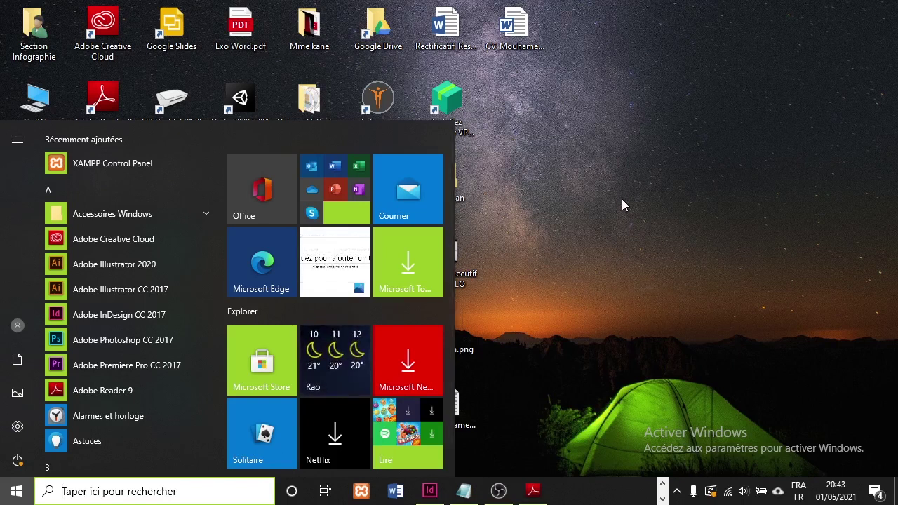
{"action": "left_click", "coordinate": [535, 495]}
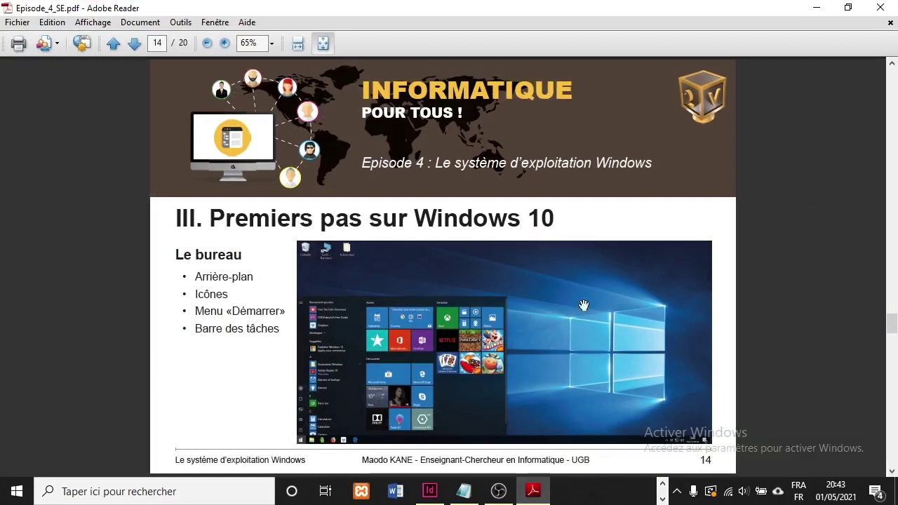
{"action": "left_click", "coordinate": [816, 8]}
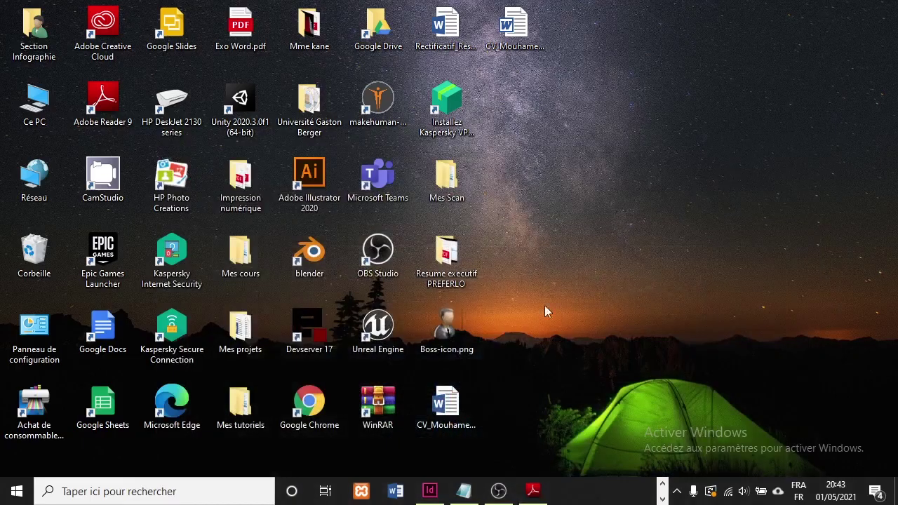
{"action": "left_click", "coordinate": [533, 491]}
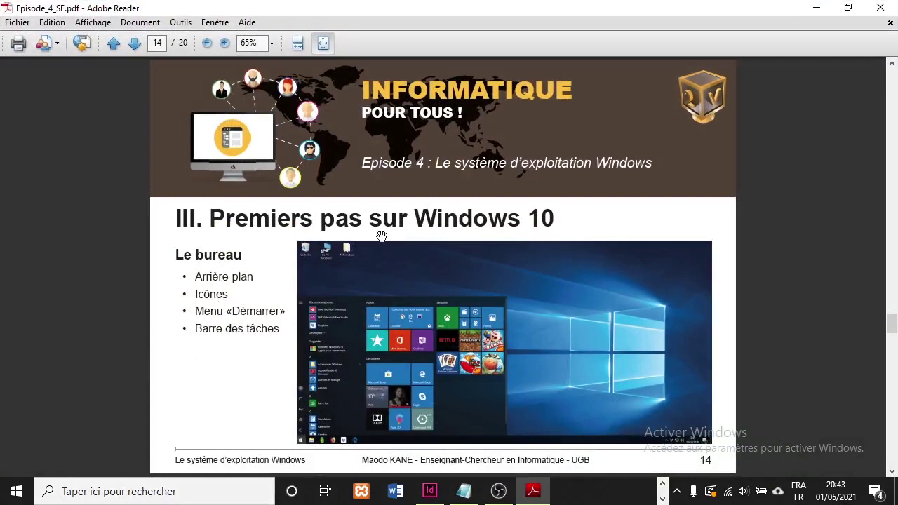
Show the Windows desktop and single out application shortcuts such as Unity, OBS Studio, Unreal Engine, Google Chrome and CamStudio
{"action": "left_click", "coordinate": [816, 10]}
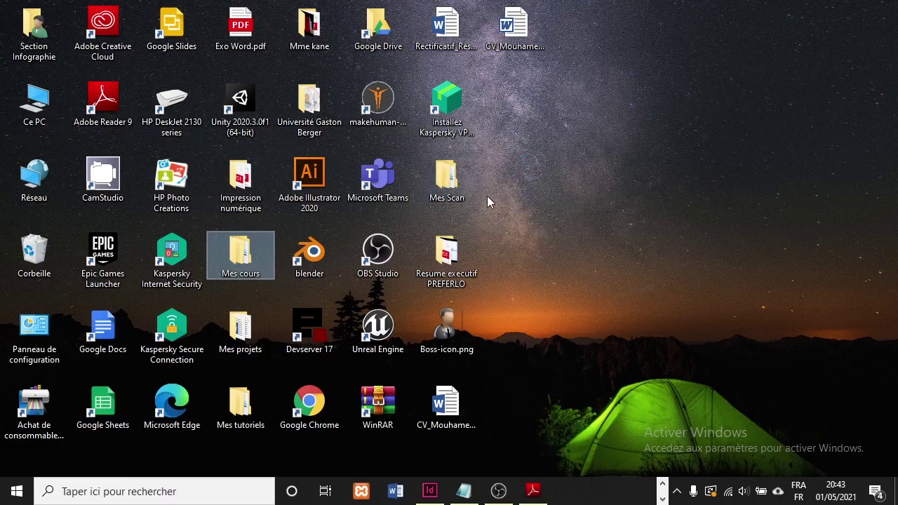
{"action": "left_click", "coordinate": [390, 114]}
{"action": "left_click", "coordinate": [446, 104]}
{"action": "left_click", "coordinate": [240, 104]}
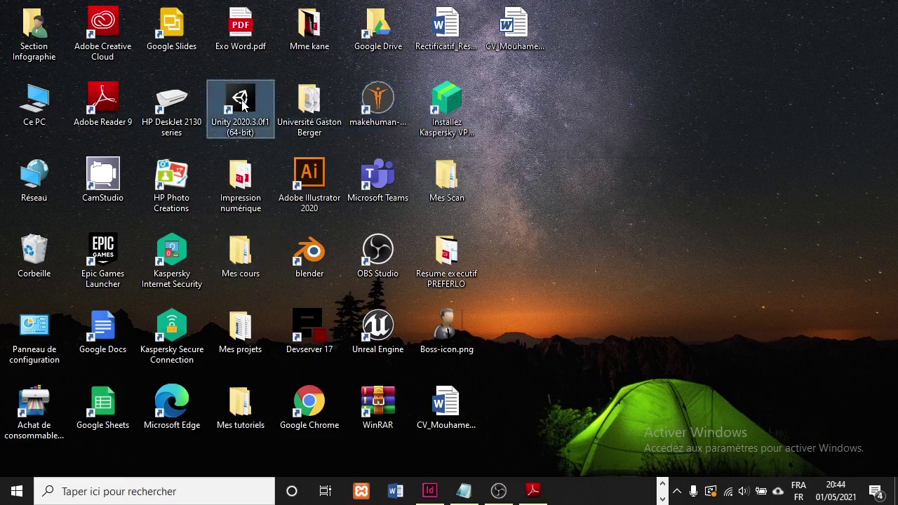
{"action": "left_click", "coordinate": [377, 328]}
{"action": "left_click", "coordinate": [379, 254]}
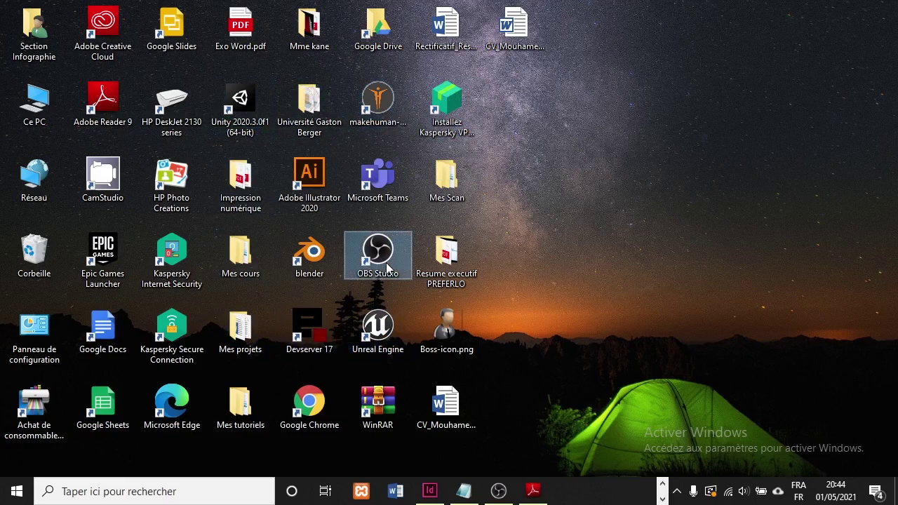
{"action": "left_click", "coordinate": [458, 345]}
{"action": "left_click", "coordinate": [379, 328]}
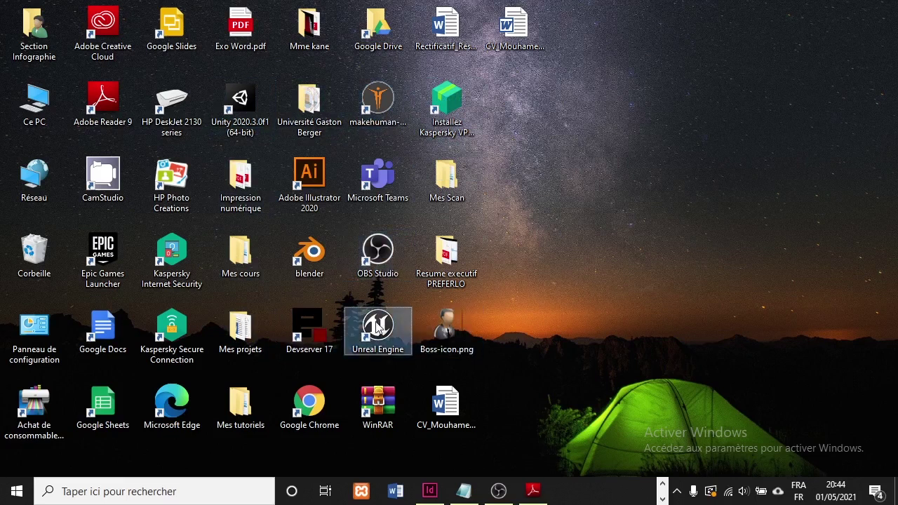
{"action": "left_click", "coordinate": [445, 330]}
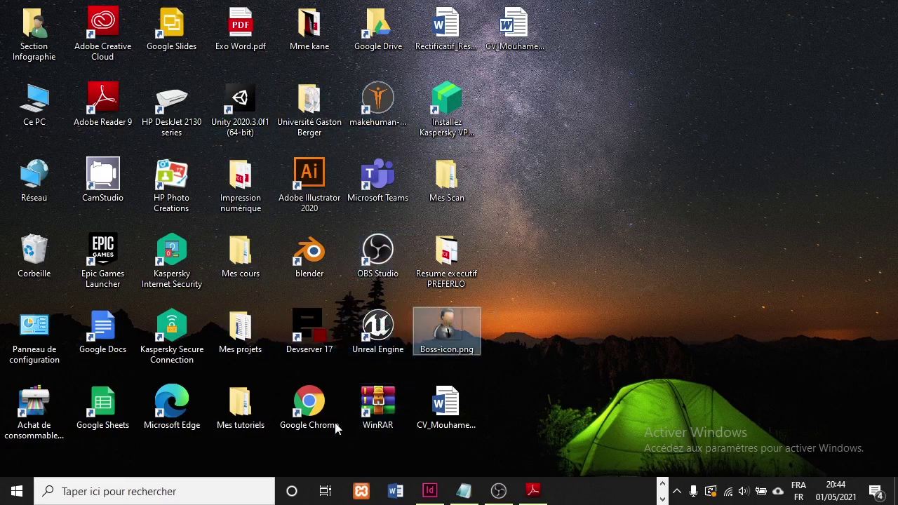
{"action": "left_click", "coordinate": [308, 423]}
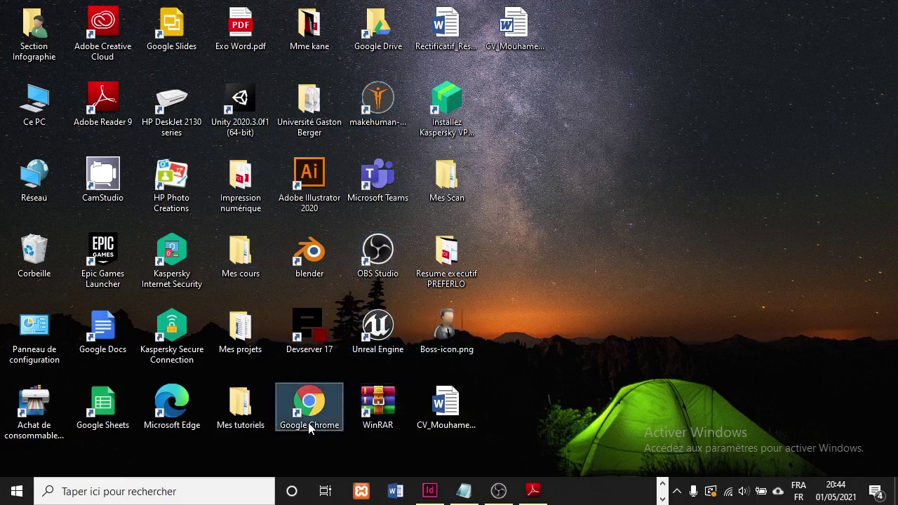
{"action": "double_click", "coordinate": [113, 188]}
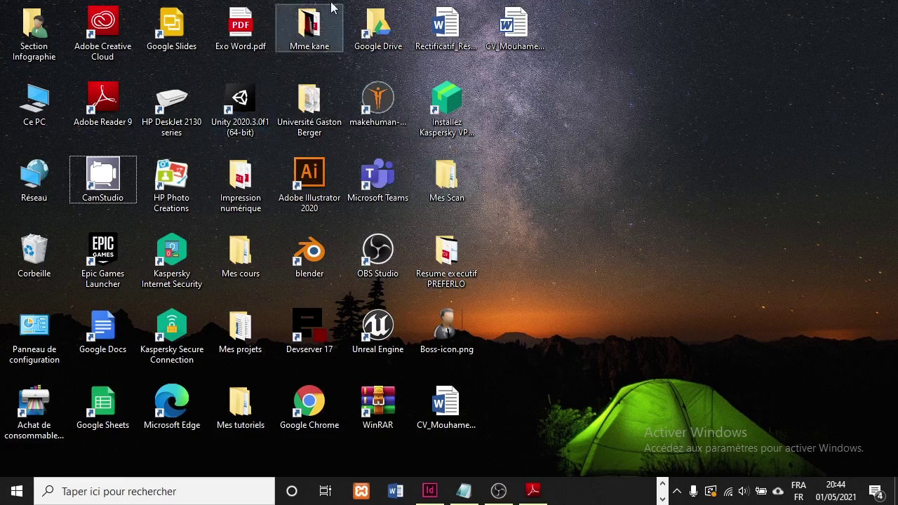
Single out folder, Word document and printer icons on the desktop, and return to the PDF slide
{"action": "left_click", "coordinate": [308, 29]}
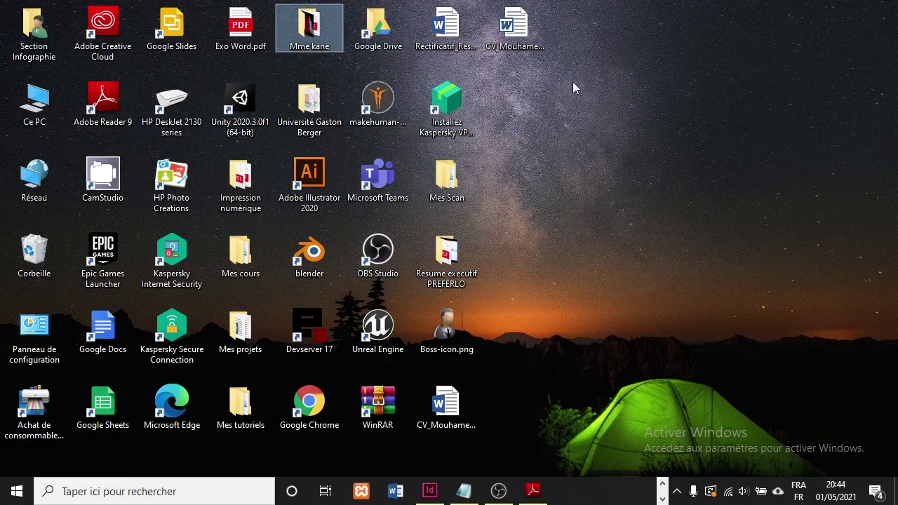
{"action": "left_click", "coordinate": [519, 126]}
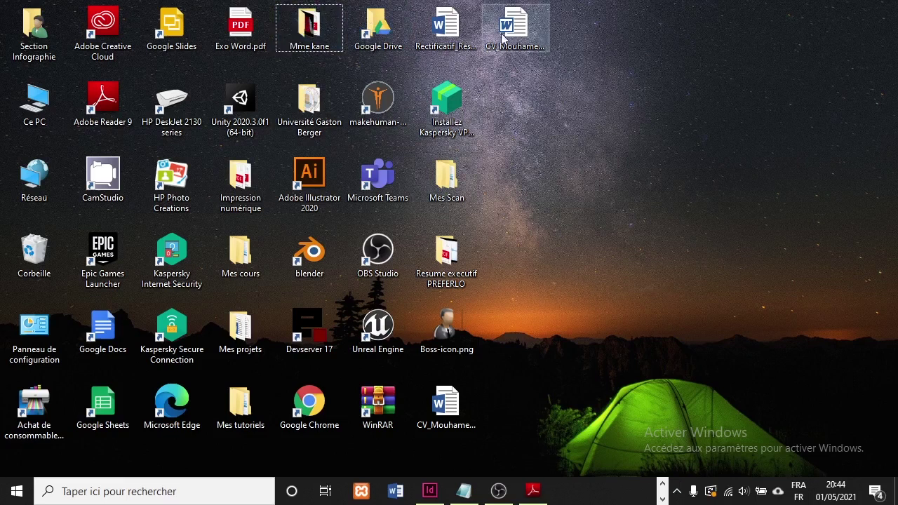
{"action": "left_click", "coordinate": [480, 35]}
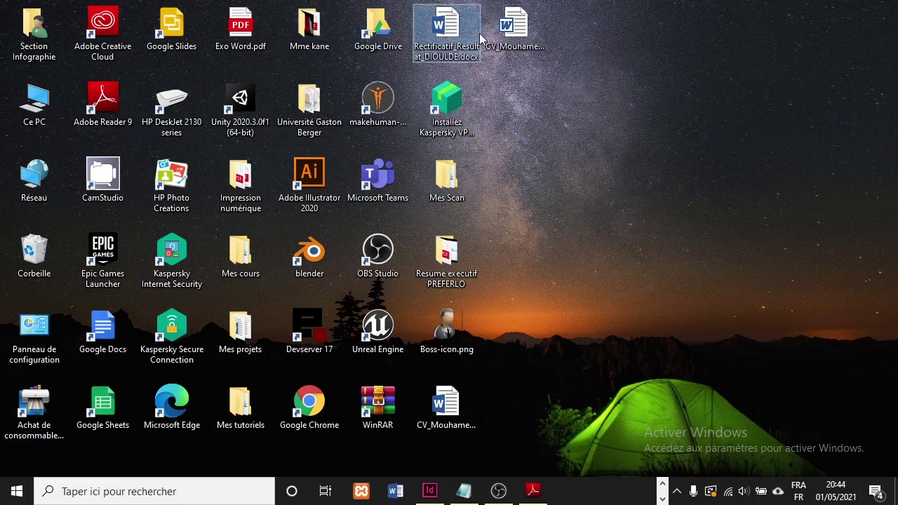
{"action": "left_click", "coordinate": [516, 28]}
{"action": "left_click", "coordinate": [175, 118]}
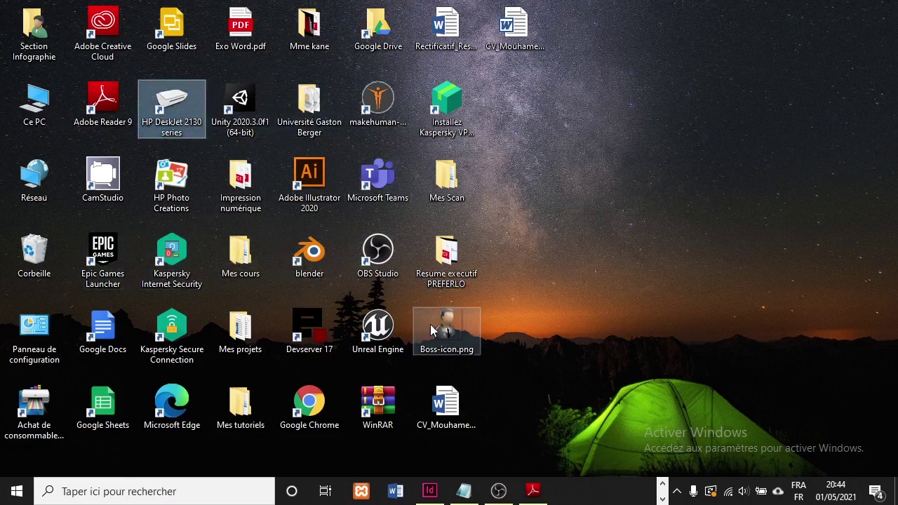
{"action": "mouse_move", "coordinate": [531, 499]}
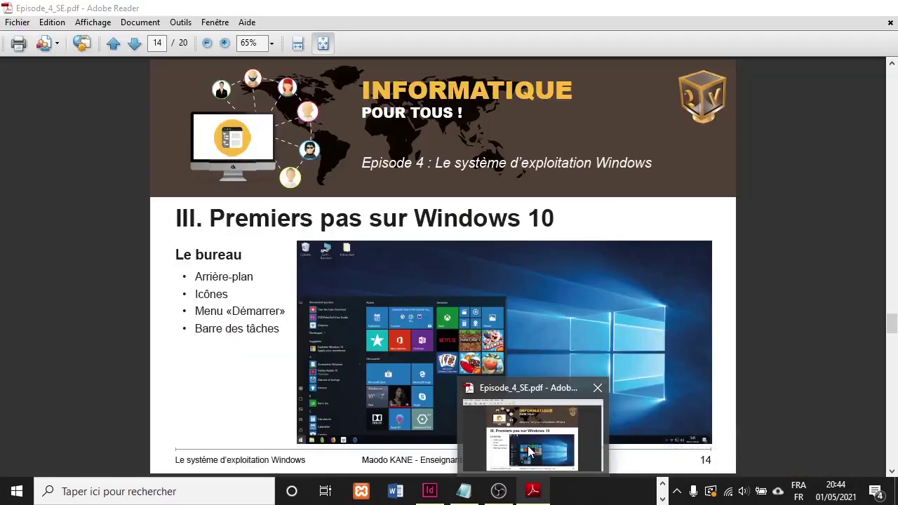
{"action": "left_click", "coordinate": [527, 445]}
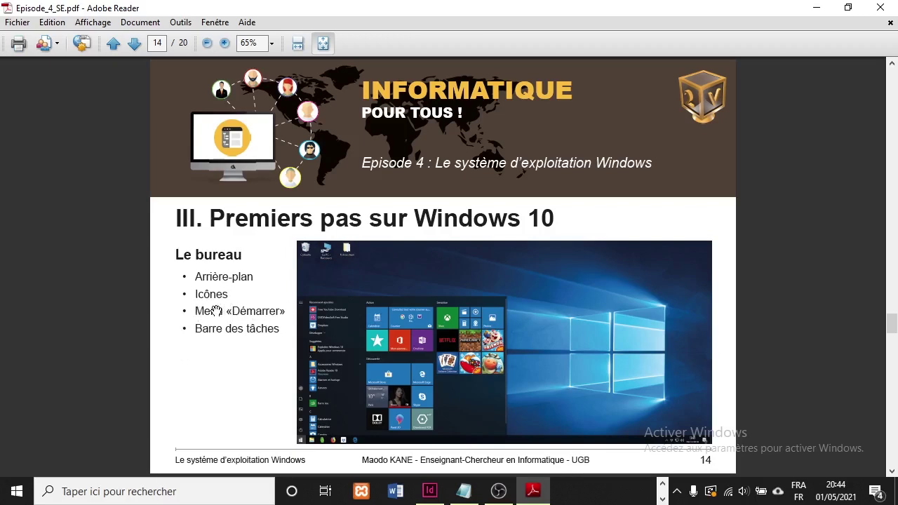
Show the desktop and examine the alphabetical application list in the Start menu
{"action": "left_click", "coordinate": [816, 7]}
{"action": "left_click", "coordinate": [16, 491]}
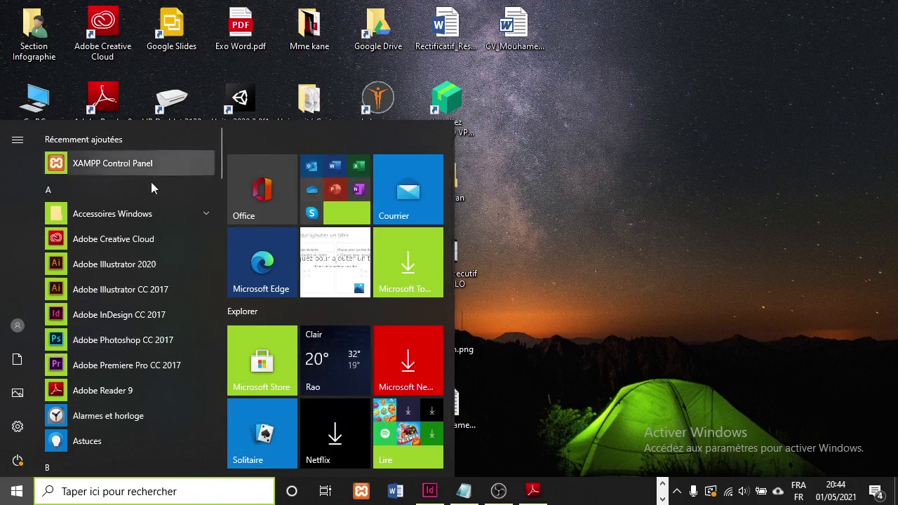
{"action": "left_click", "coordinate": [17, 491]}
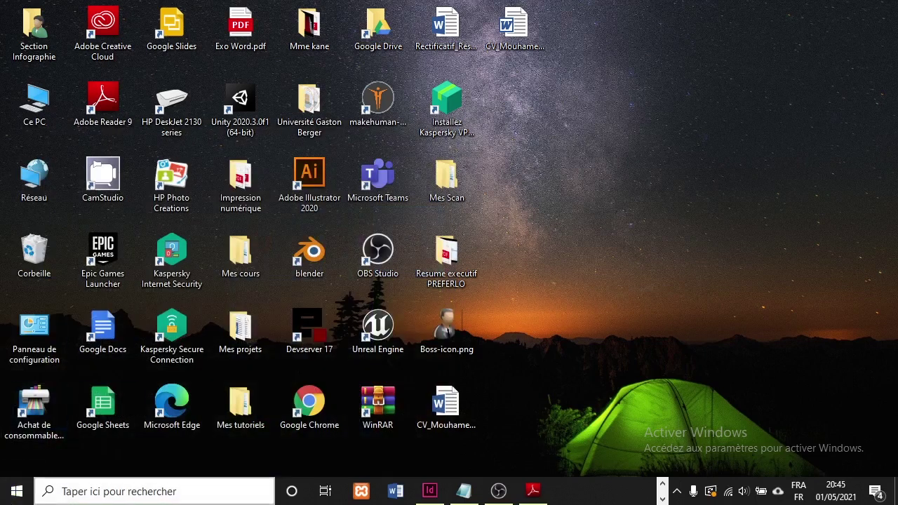
{"action": "left_click", "coordinate": [15, 493]}
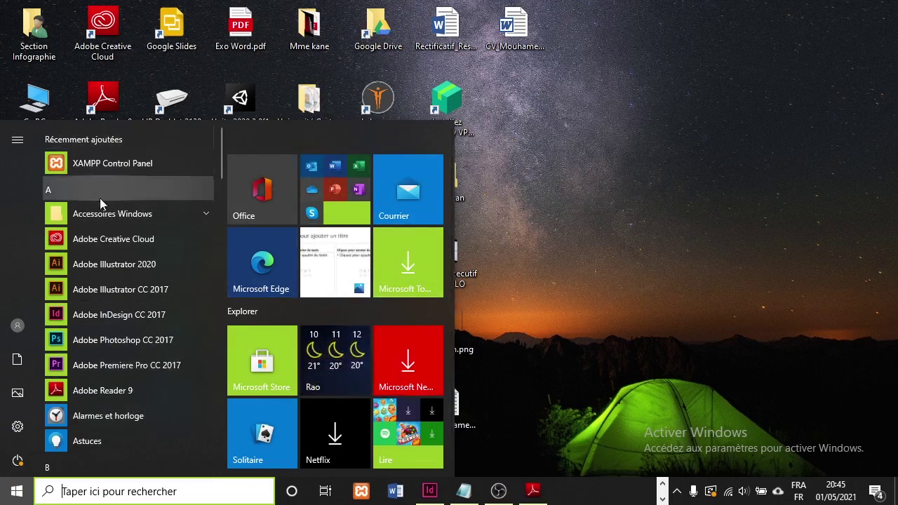
{"action": "left_click_drag", "start_coordinate": [223, 159], "coordinate": [222, 140]}
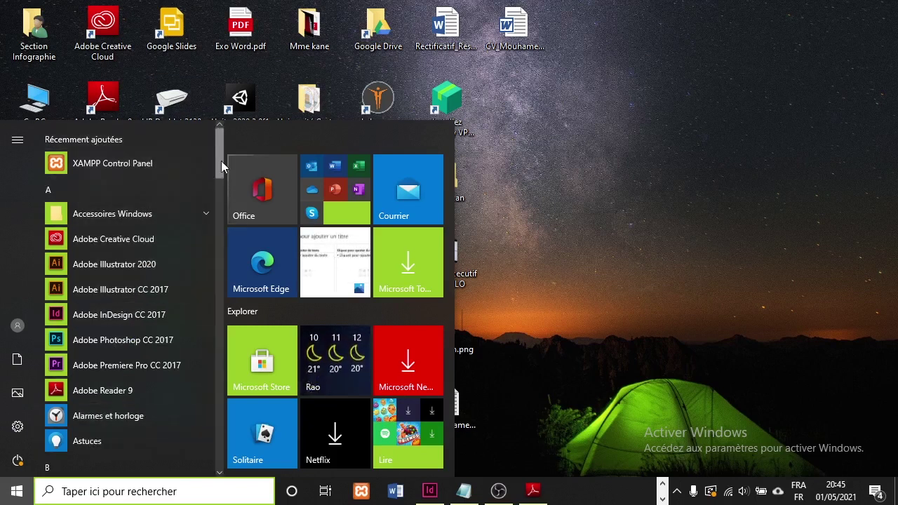
{"action": "mouse_move", "coordinate": [220, 161]}
{"action": "left_mouse_down"}
{"action": "mouse_move", "coordinate": [216, 168]}
{"action": "mouse_move", "coordinate": [218, 156]}
{"action": "left_mouse_up"}
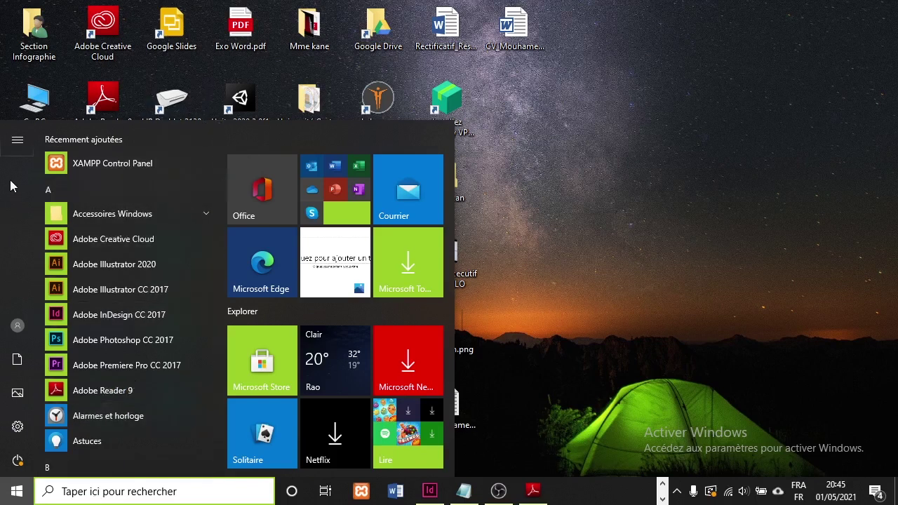
Expand the Start menu's shortcut labels, examine the Marche/Arrêt power options, and collapse the labels
{"action": "left_click", "coordinate": [16, 142]}
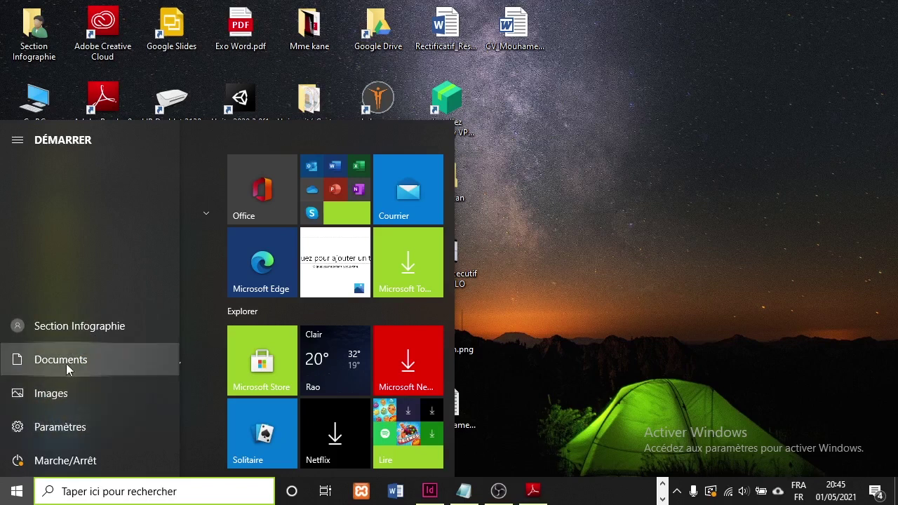
{"action": "left_click", "coordinate": [49, 462]}
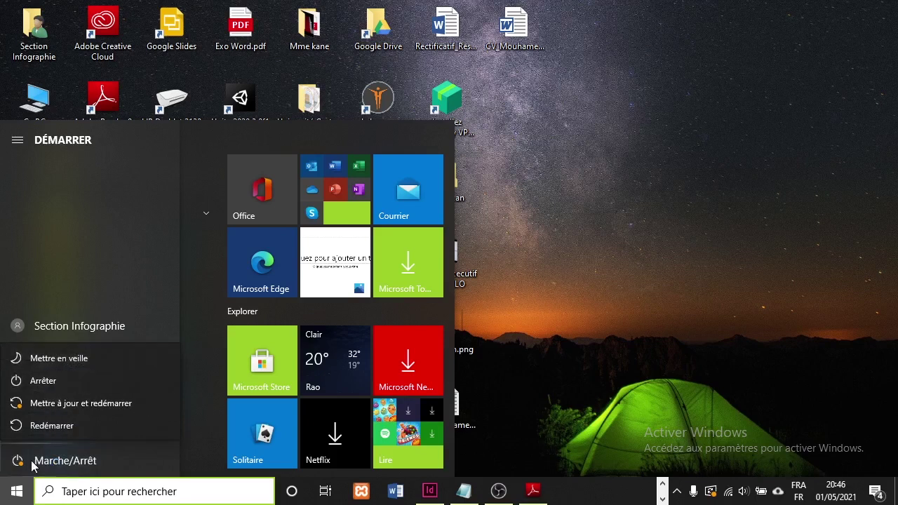
{"action": "left_click", "coordinate": [34, 463]}
{"action": "left_click", "coordinate": [35, 463]}
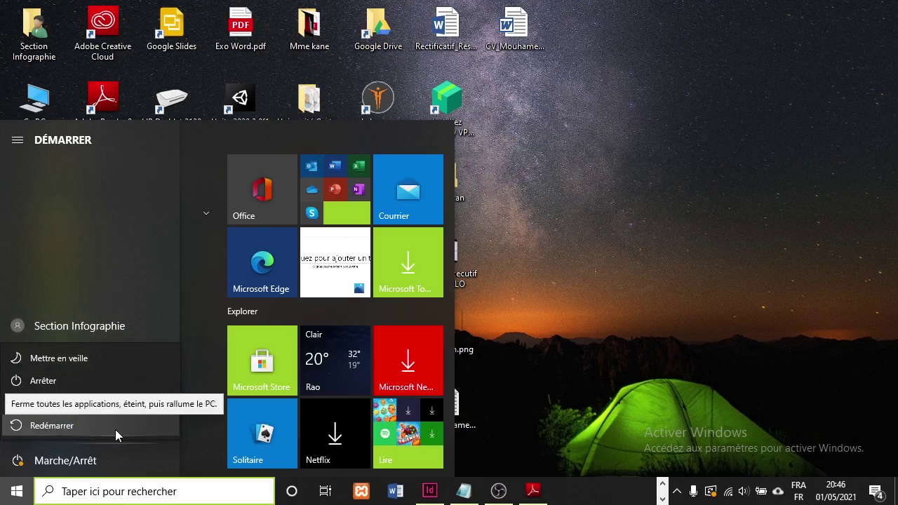
{"action": "key", "text": "Escape"}
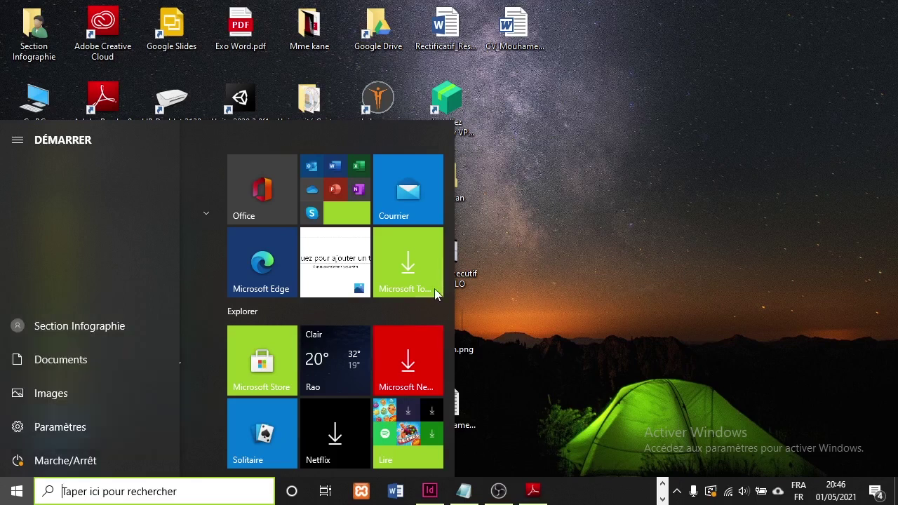
{"action": "left_click", "coordinate": [14, 137]}
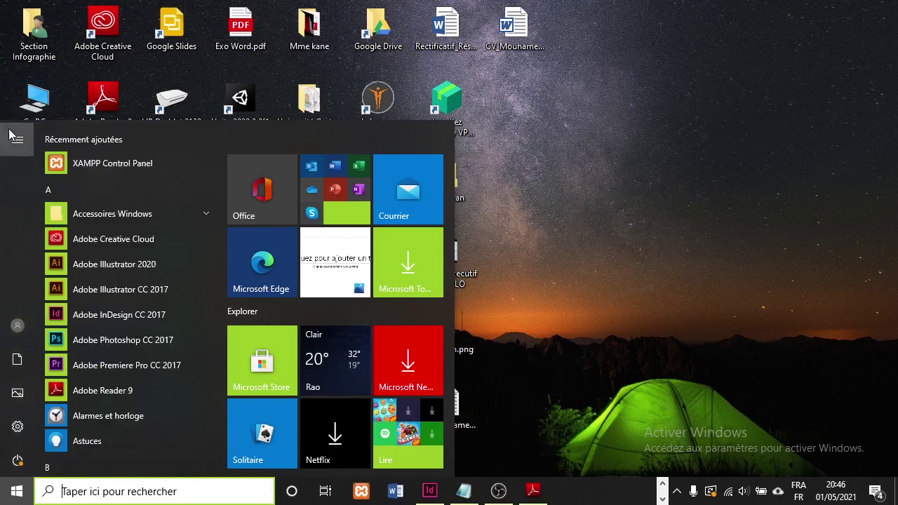
{"action": "left_click", "coordinate": [17, 140]}
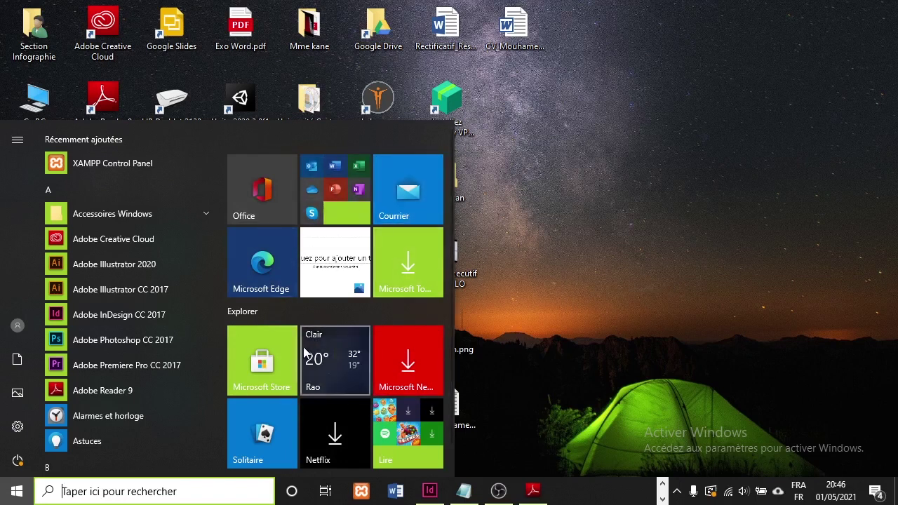
Close the Start menu and bring back page 14 of the PDF to check the Barre des tâches item
{"action": "left_click", "coordinate": [310, 290]}
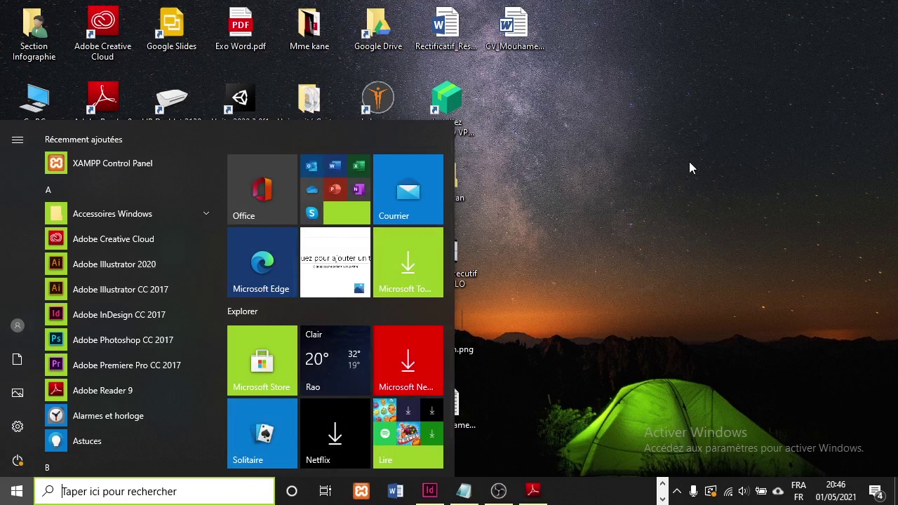
{"action": "left_click", "coordinate": [543, 258]}
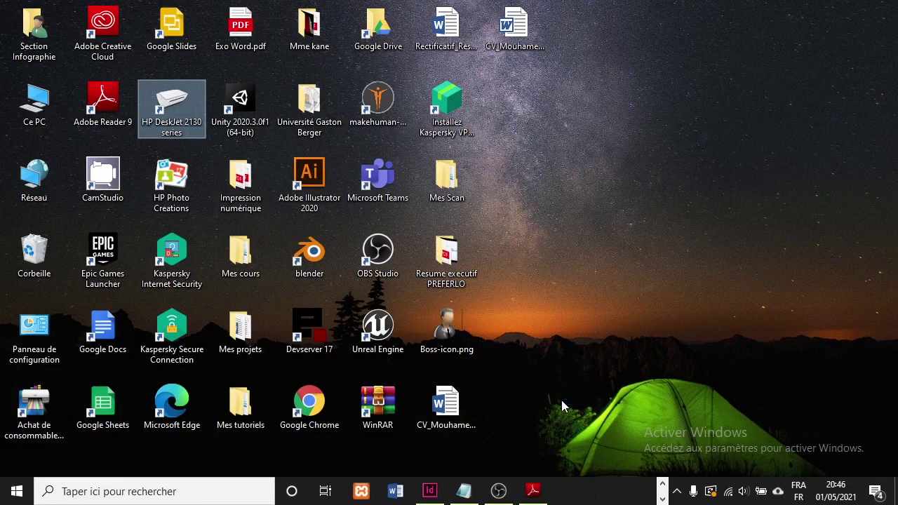
{"action": "left_click", "coordinate": [535, 492]}
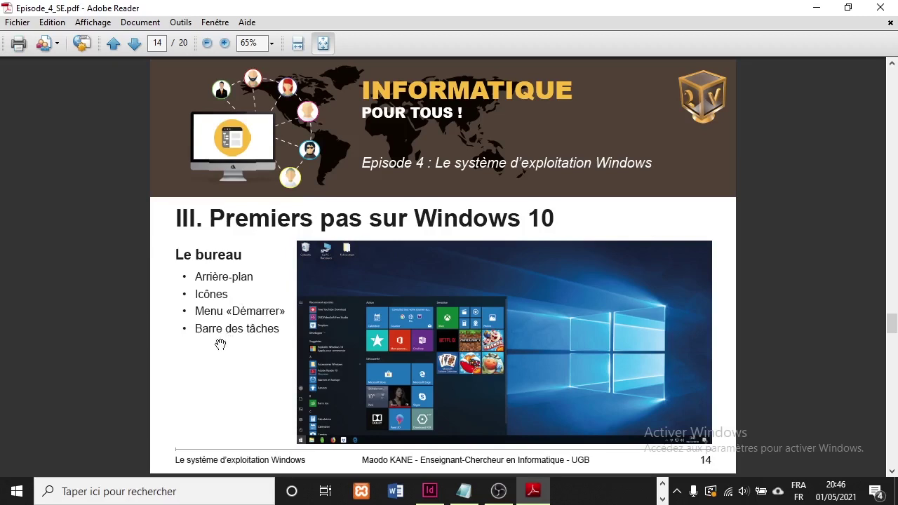
Show the desktop, search Windows for "photo", clear the search text and close the search results
{"action": "left_click", "coordinate": [817, 8]}
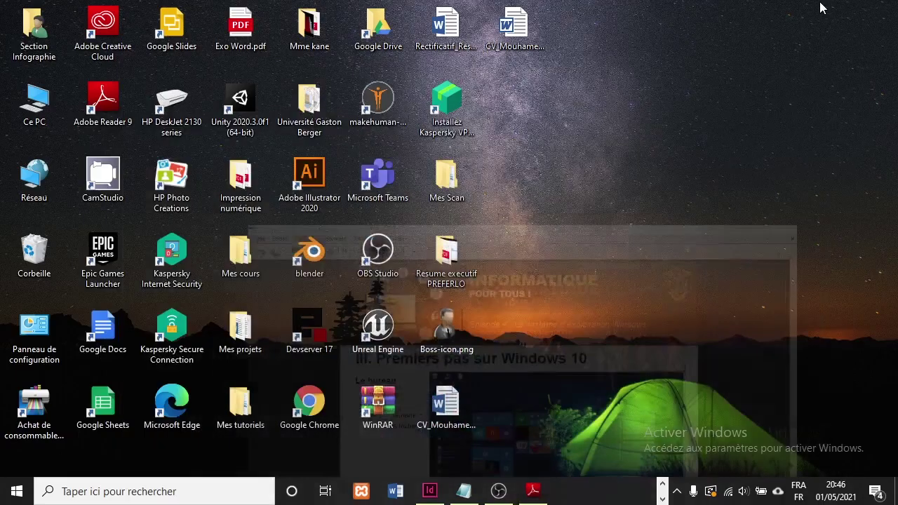
{"action": "left_click", "coordinate": [19, 491]}
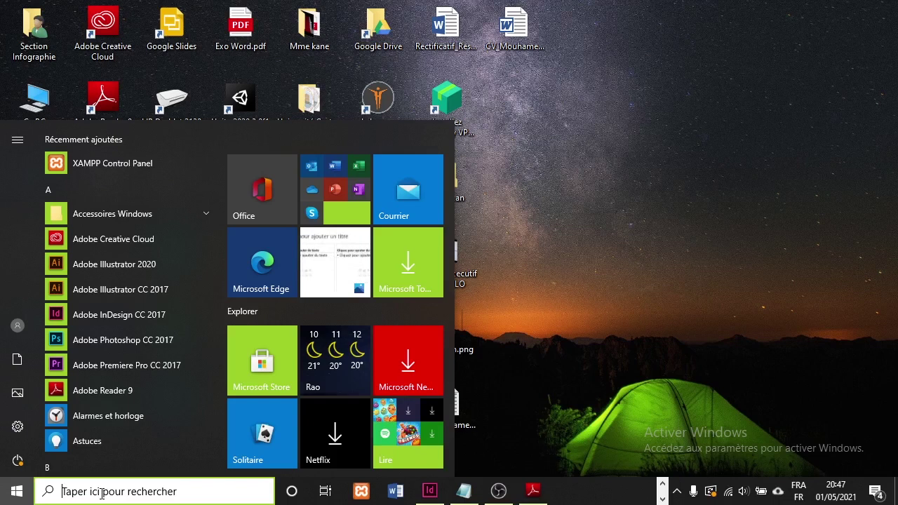
{"action": "type", "text": "photo"}
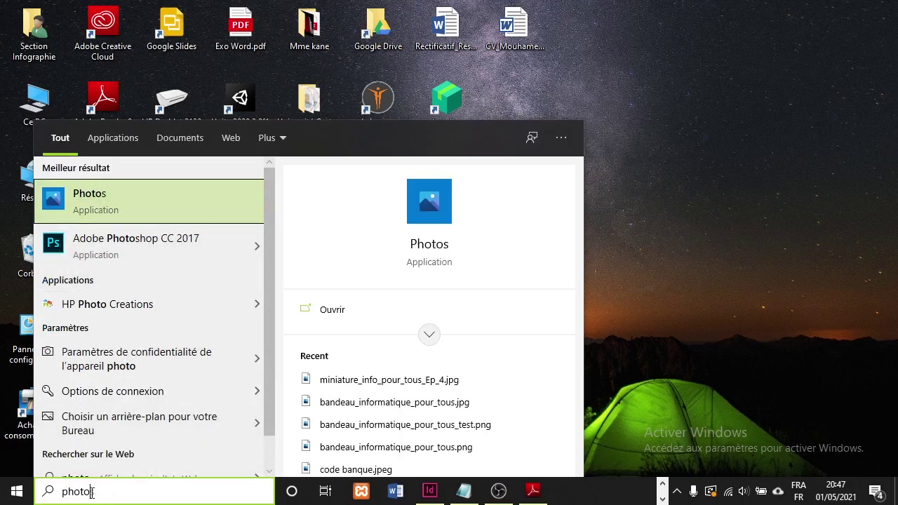
{"action": "left_click", "coordinate": [120, 194]}
{"action": "type", "text": "s"}
{"action": "left_click_drag", "start_coordinate": [149, 492], "coordinate": [49, 491]}
{"action": "key", "text": "BackSpace"}
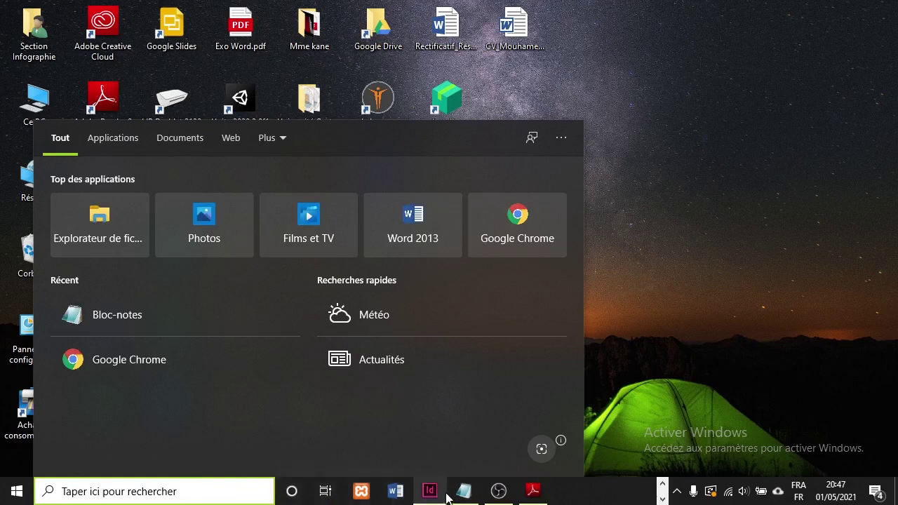
{"action": "left_click", "coordinate": [633, 259]}
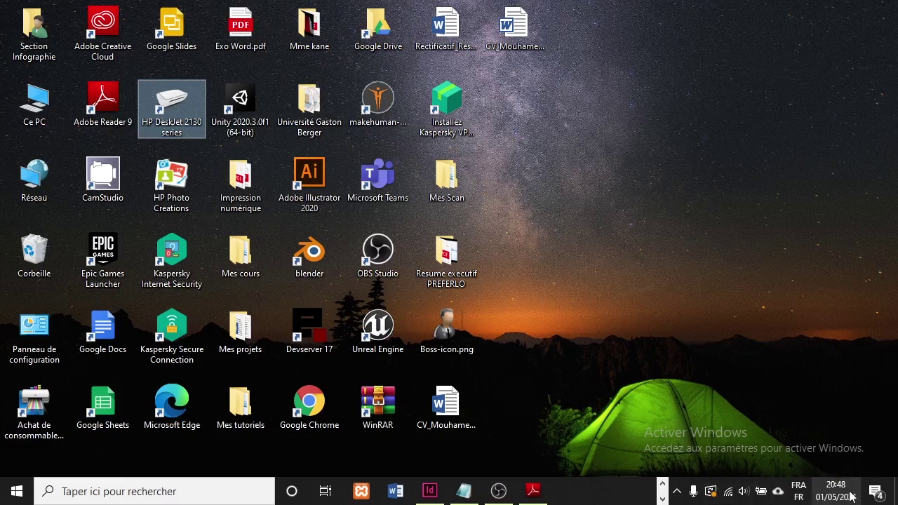
Bring back the PDF lesson and advance to page 15 about the Explorateur de fichiers
{"action": "left_click", "coordinate": [533, 490]}
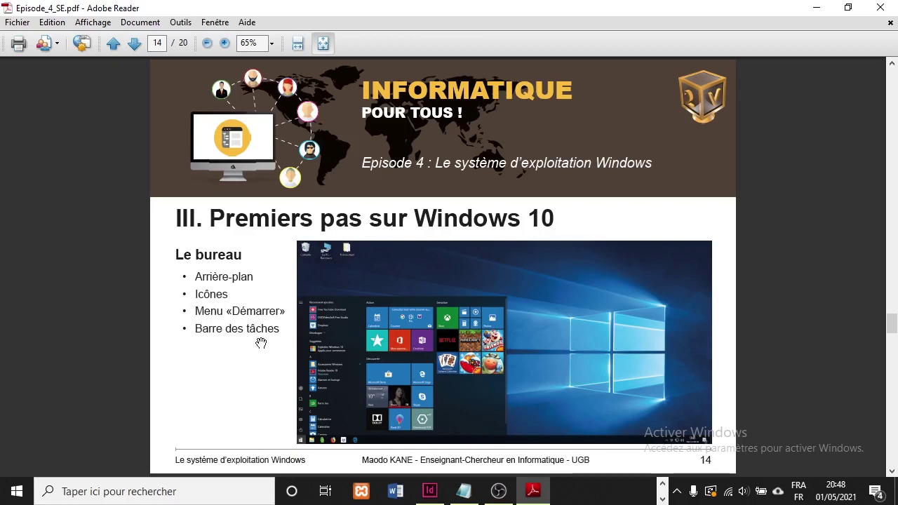
{"action": "scroll", "coordinate": [261, 343], "scroll_direction": "down", "scroll_amount": 1}
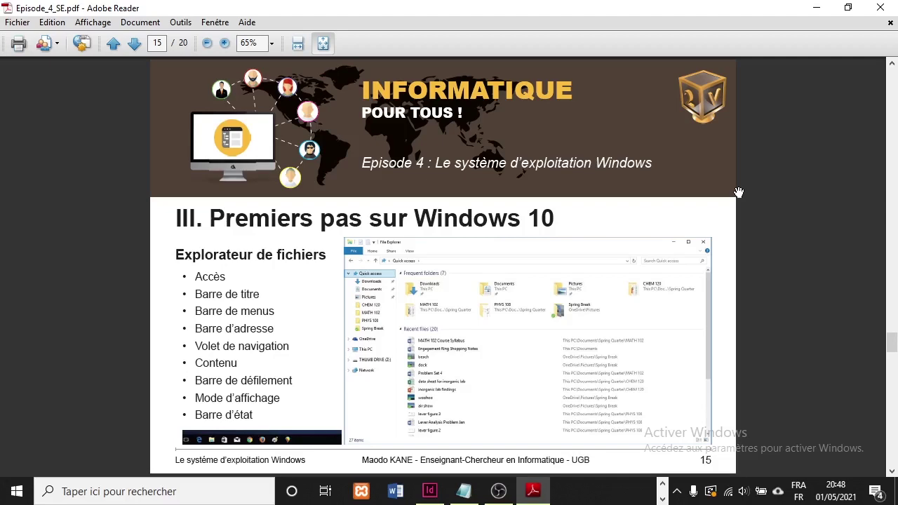
Minimize the PDF and open File Explorer from the other row of taskbar applications
{"action": "left_click", "coordinate": [816, 7]}
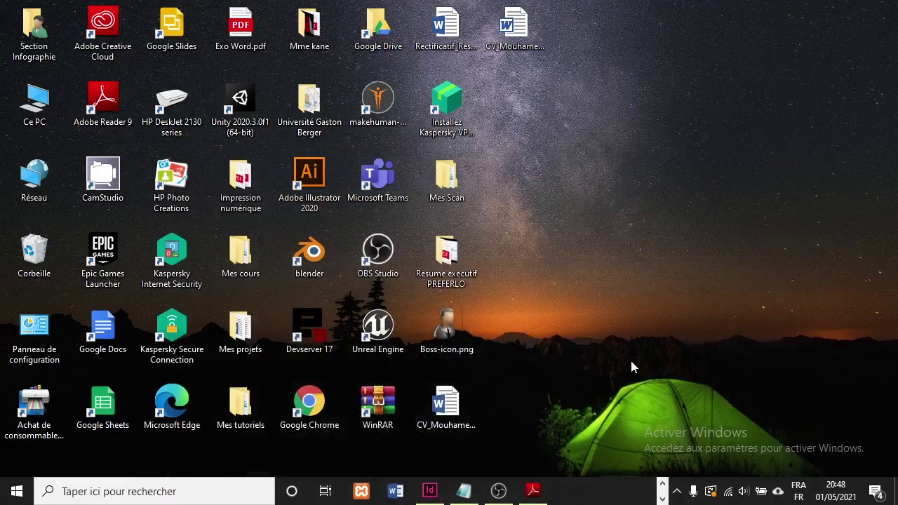
{"action": "left_click", "coordinate": [663, 487]}
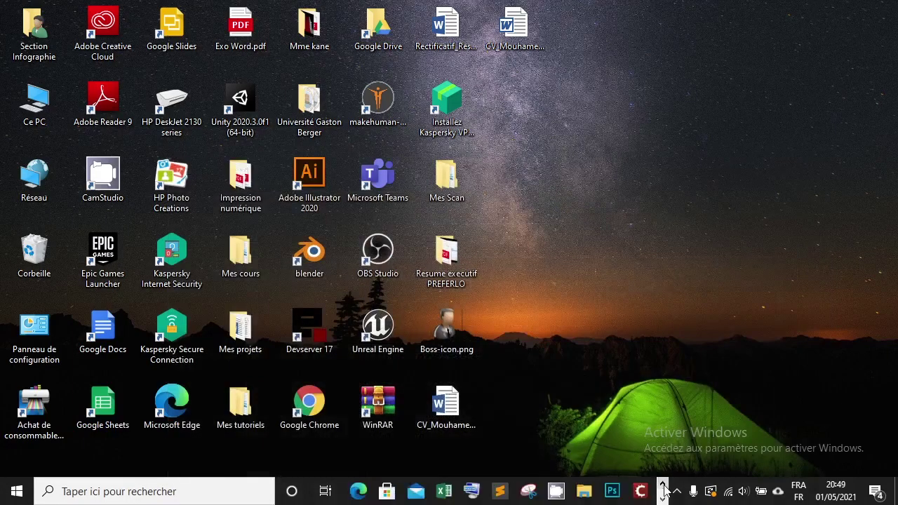
{"action": "left_click", "coordinate": [584, 493]}
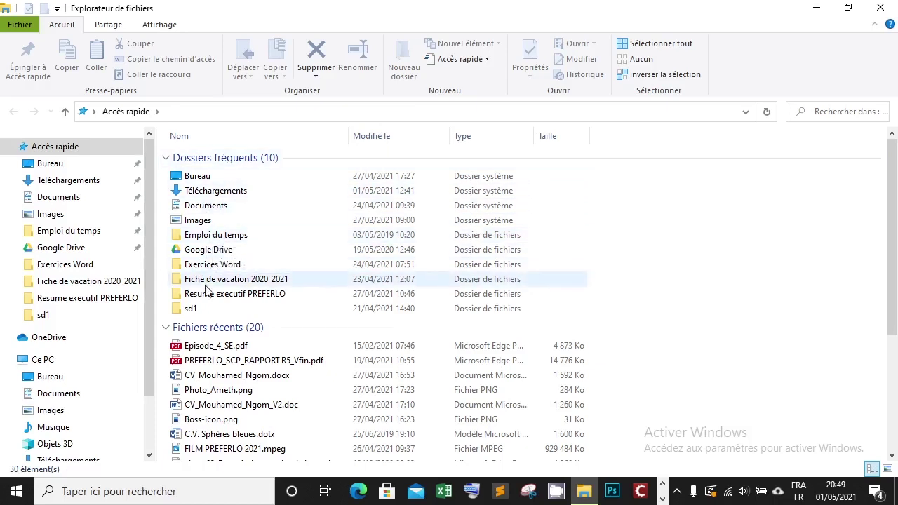
Examine the Dossiers fréquents and Fichiers récents lists in Accès rapide
{"action": "scroll", "coordinate": [245, 373], "scroll_direction": "down", "scroll_amount": 2}
{"action": "scroll", "coordinate": [246, 373], "scroll_direction": "down", "scroll_amount": 4}
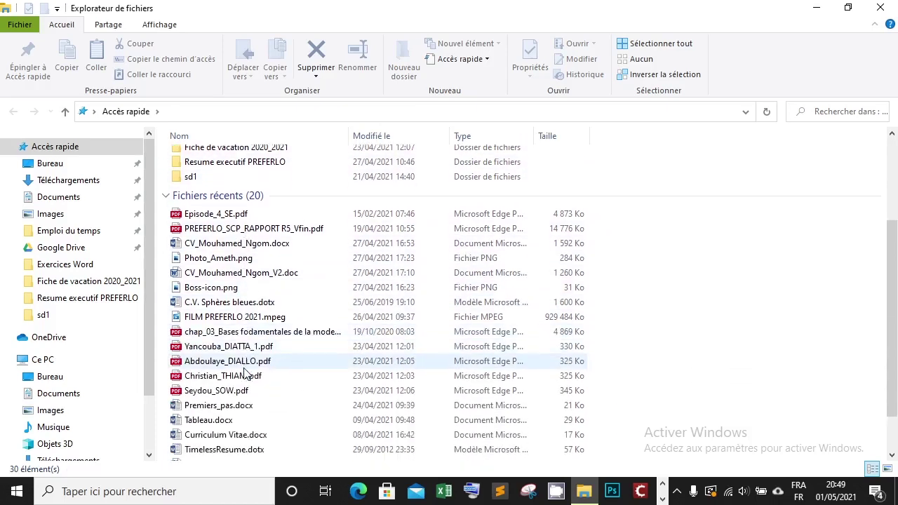
{"action": "scroll", "coordinate": [246, 373], "scroll_direction": "down", "scroll_amount": 1}
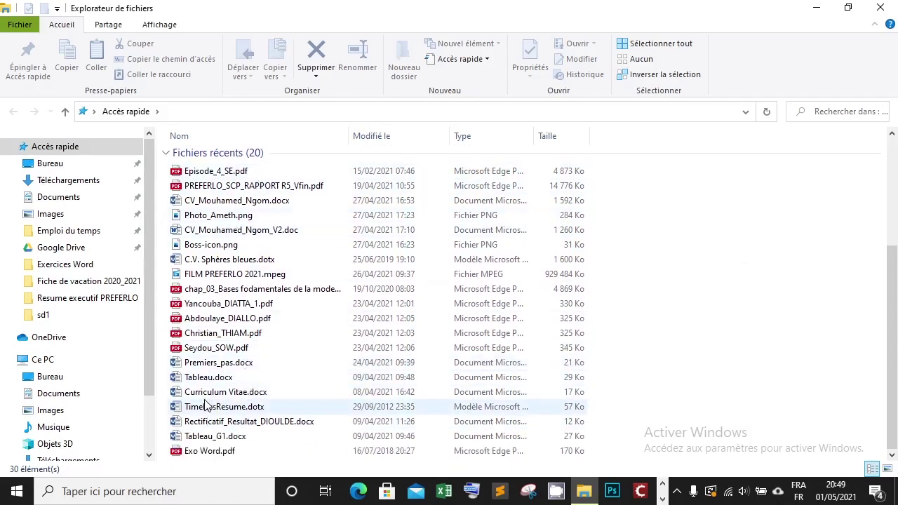
{"action": "scroll", "coordinate": [245, 276], "scroll_direction": "up", "scroll_amount": 5}
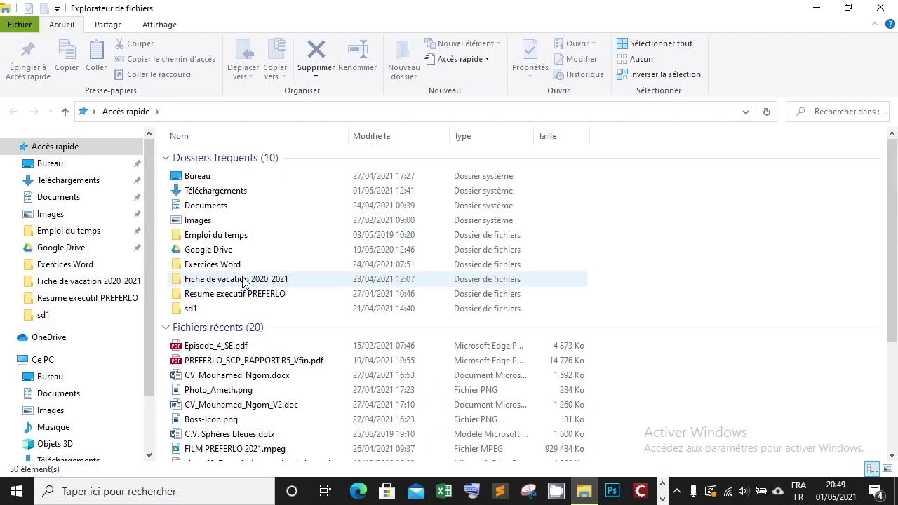
{"action": "scroll", "coordinate": [231, 379], "scroll_direction": "down", "scroll_amount": 5}
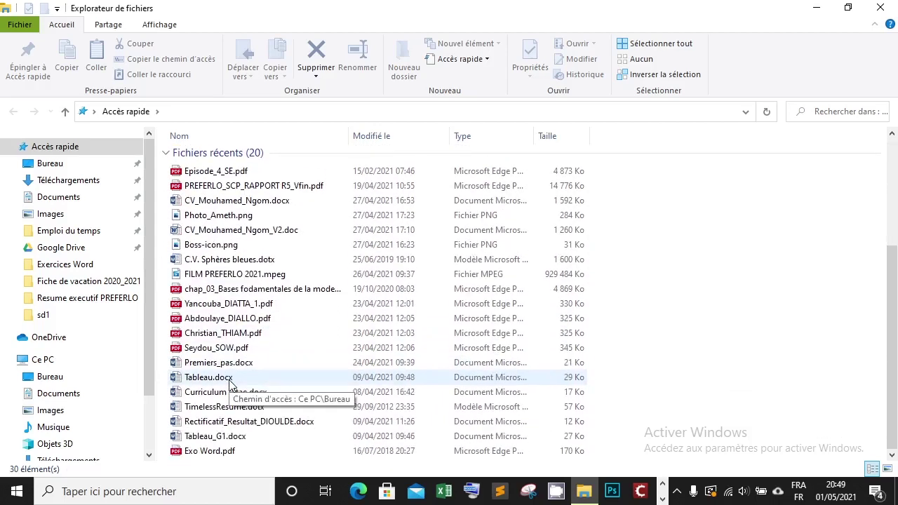
{"action": "scroll", "coordinate": [231, 246], "scroll_direction": "up", "scroll_amount": 5}
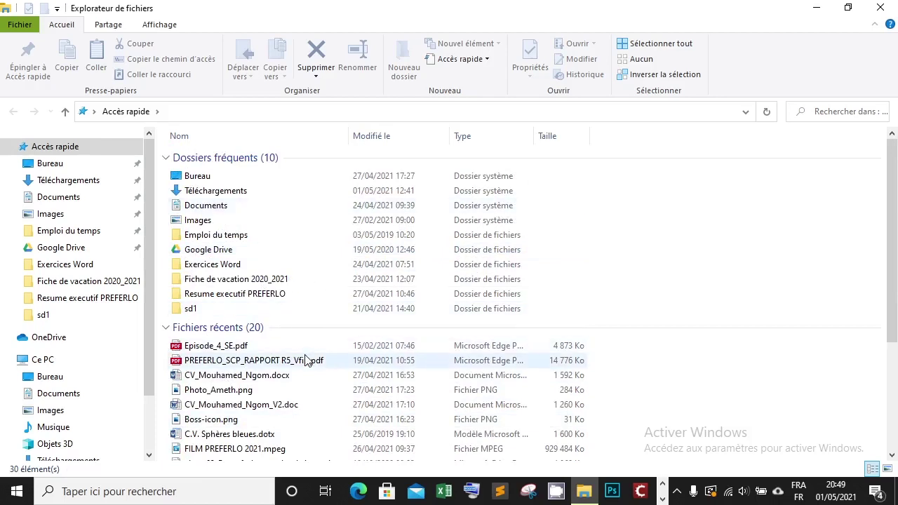
{"action": "scroll", "coordinate": [304, 361], "scroll_direction": "down", "scroll_amount": 4}
{"action": "scroll", "coordinate": [305, 361], "scroll_direction": "up", "scroll_amount": 3}
{"action": "scroll", "coordinate": [304, 361], "scroll_direction": "up", "scroll_amount": 1}
{"action": "scroll", "coordinate": [274, 379], "scroll_direction": "down", "scroll_amount": 5}
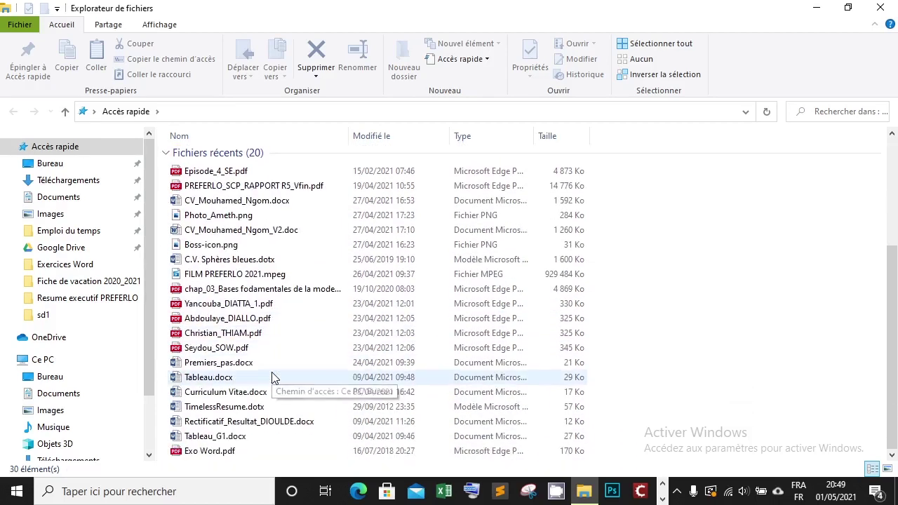
{"action": "scroll", "coordinate": [273, 378], "scroll_direction": "up", "scroll_amount": 5}
{"action": "scroll", "coordinate": [273, 379], "scroll_direction": "down", "scroll_amount": 1}
{"action": "scroll", "coordinate": [274, 379], "scroll_direction": "up", "scroll_amount": 1}
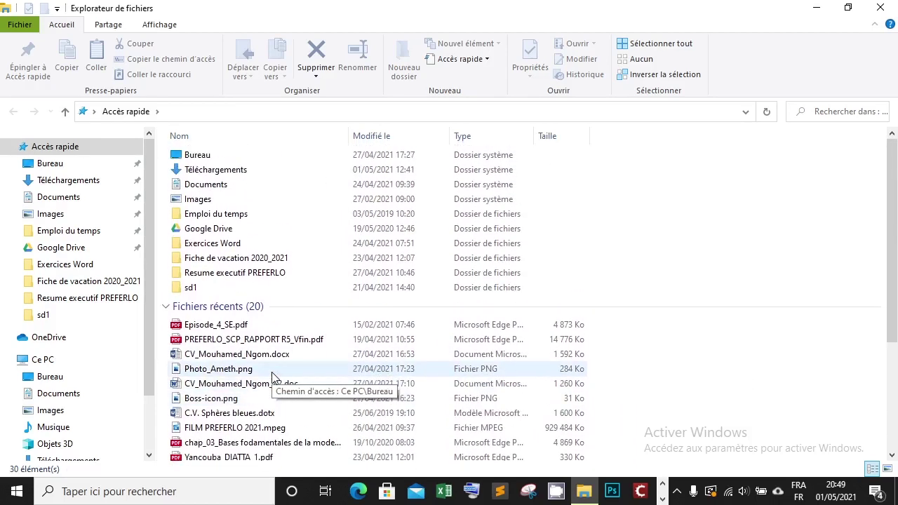
{"action": "scroll", "coordinate": [273, 379], "scroll_direction": "down", "scroll_amount": 4}
{"action": "scroll", "coordinate": [274, 379], "scroll_direction": "up", "scroll_amount": 4}
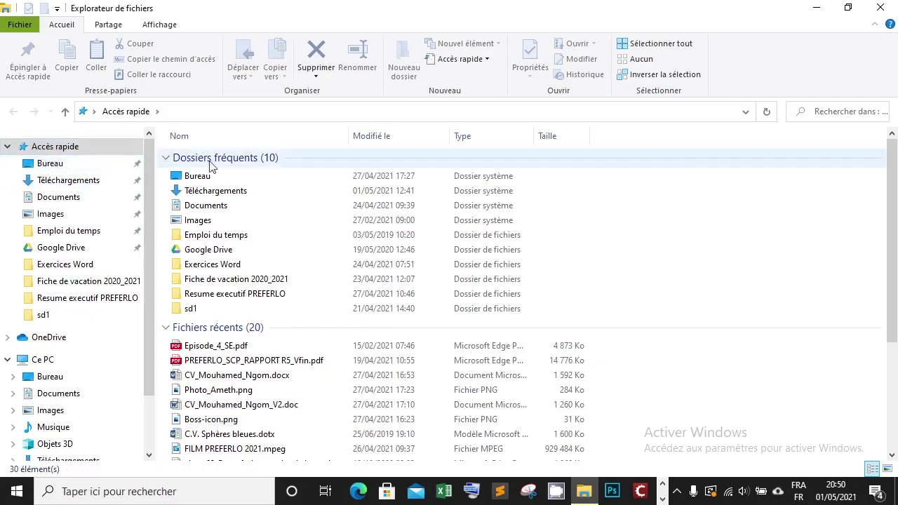
Open the Bureau folder from Accès rapide, and minimize and reopen its window
{"action": "left_click", "coordinate": [51, 164]}
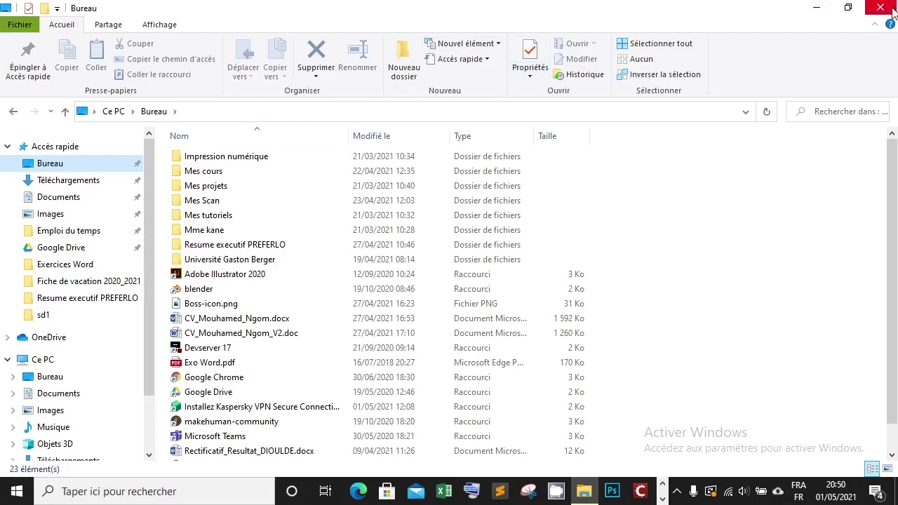
{"action": "left_click", "coordinate": [814, 11]}
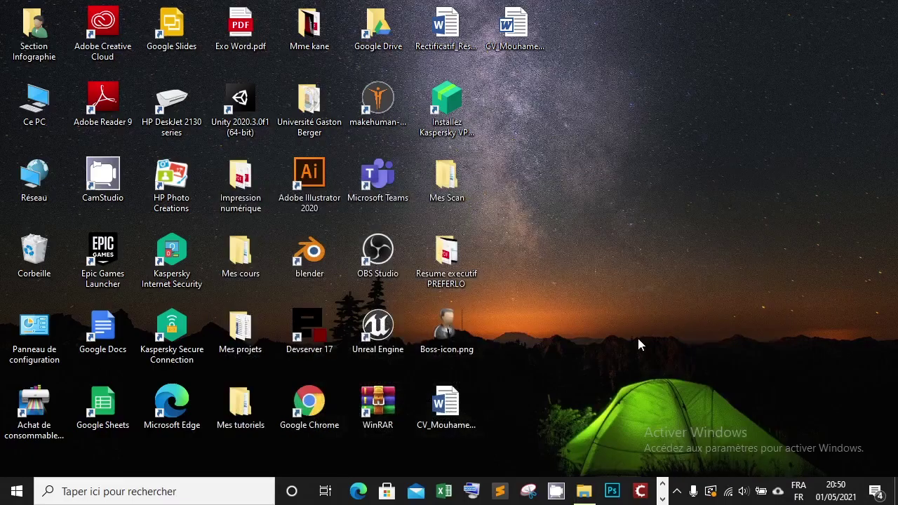
{"action": "left_click", "coordinate": [583, 491]}
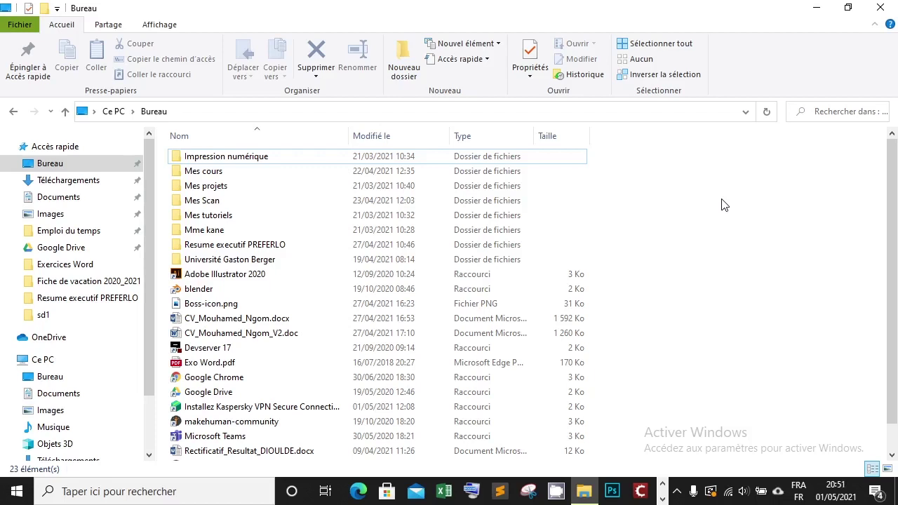
Reduce the Bureau window to a smaller size, maximize it again and close it
{"action": "left_click", "coordinate": [848, 7]}
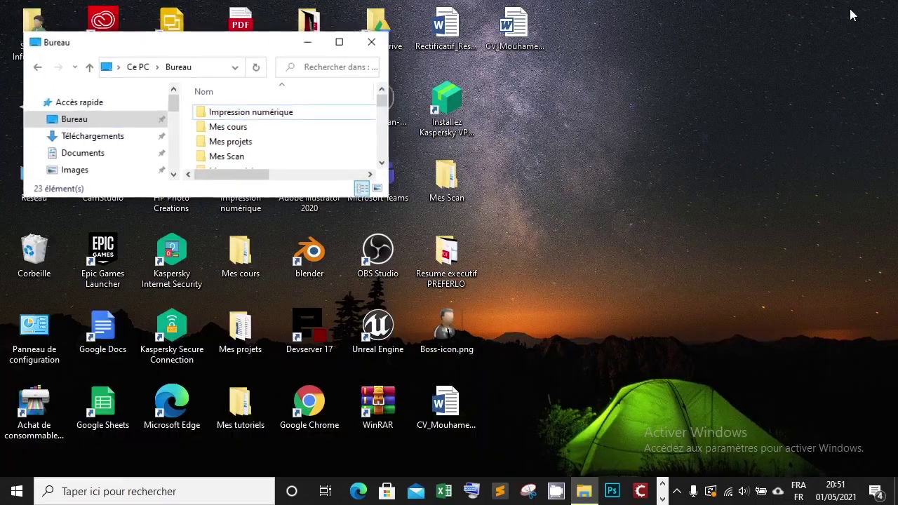
{"action": "left_click", "coordinate": [343, 47]}
{"action": "left_click", "coordinate": [885, 10]}
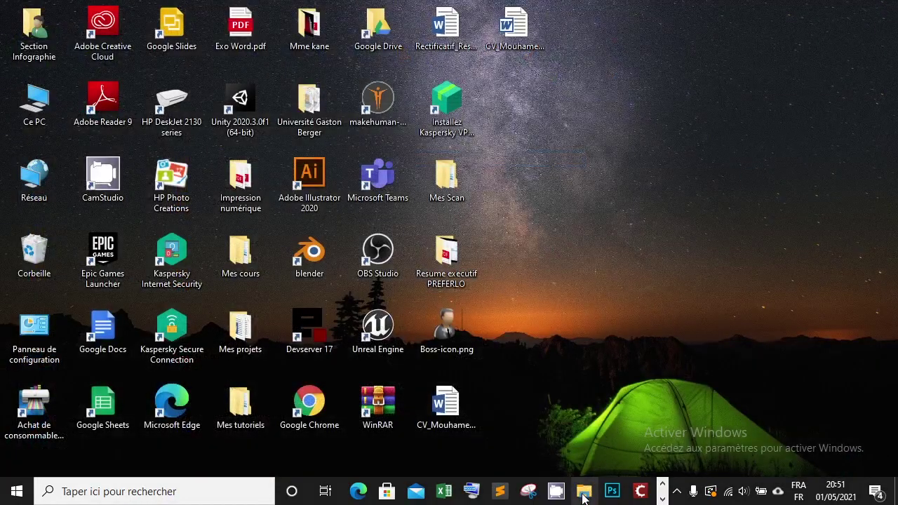
Reopen File Explorer and select several frequent folders one after another, ending with Exercices Word
{"action": "left_click", "coordinate": [583, 493]}
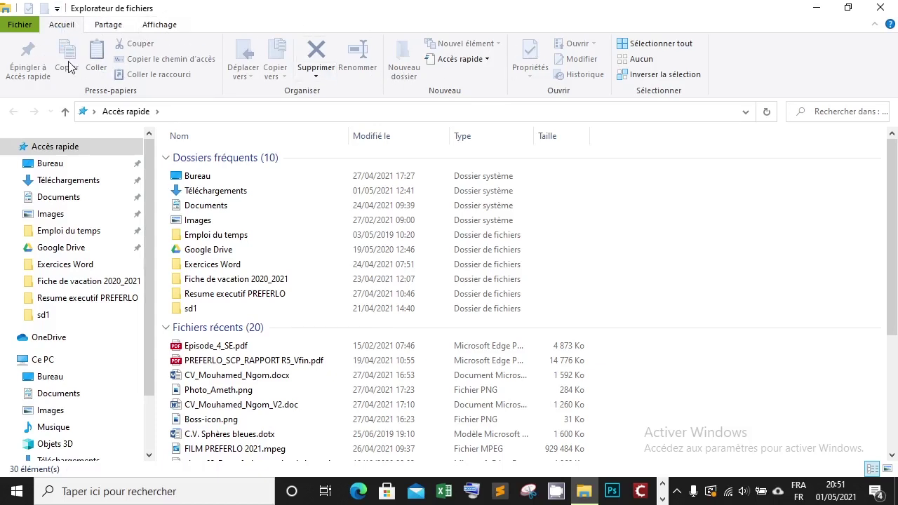
{"action": "left_click", "coordinate": [200, 237]}
{"action": "left_click", "coordinate": [207, 197]}
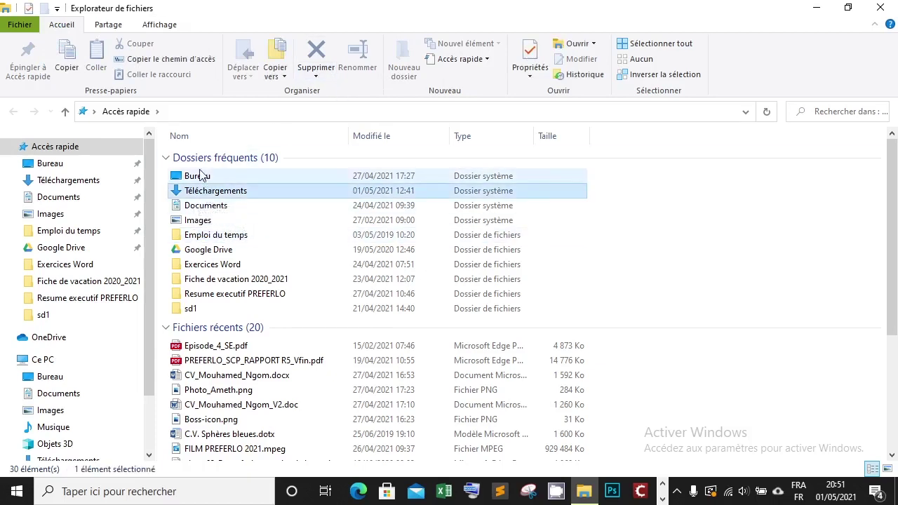
{"action": "left_click", "coordinate": [201, 177]}
{"action": "left_click", "coordinate": [202, 221]}
{"action": "left_click", "coordinate": [201, 264]}
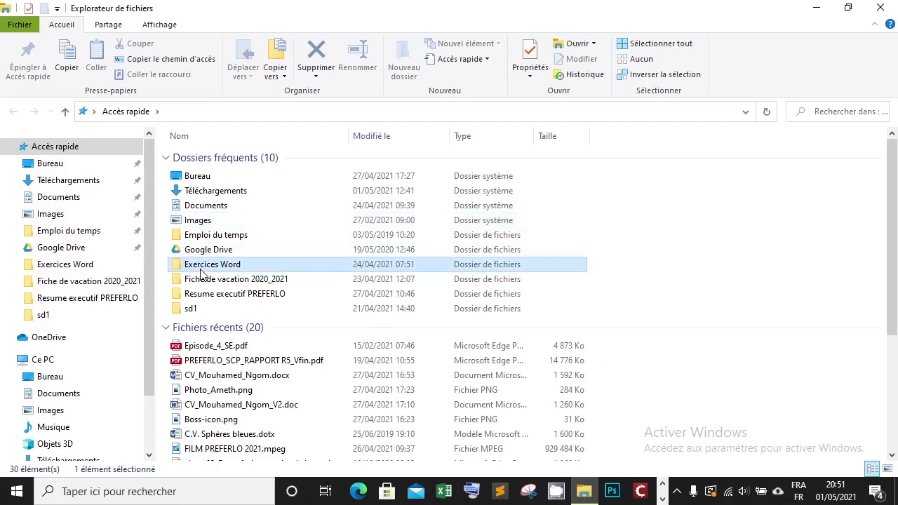
Examine the Partage, Affichage, Accueil and Fichier command sets, ending on the Partage commands
{"action": "left_click", "coordinate": [108, 26]}
{"action": "left_click", "coordinate": [158, 28]}
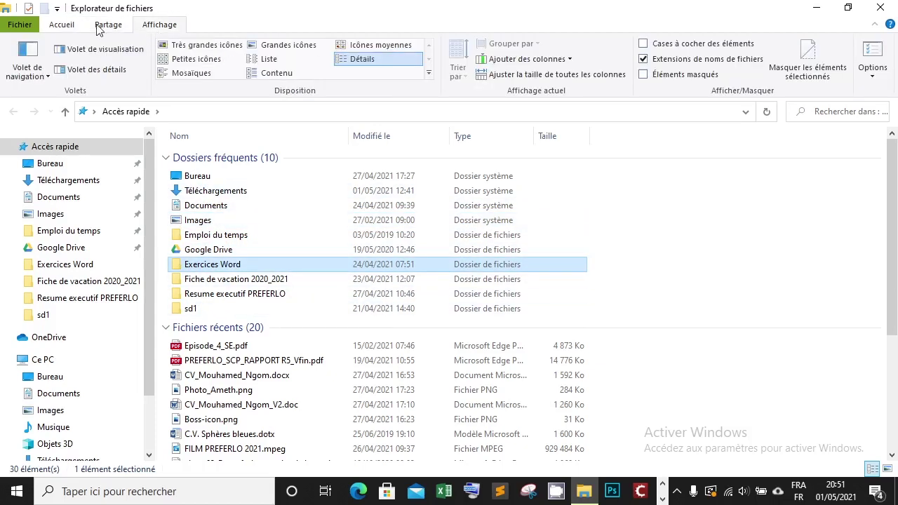
{"action": "left_click", "coordinate": [65, 28]}
{"action": "left_click", "coordinate": [20, 29]}
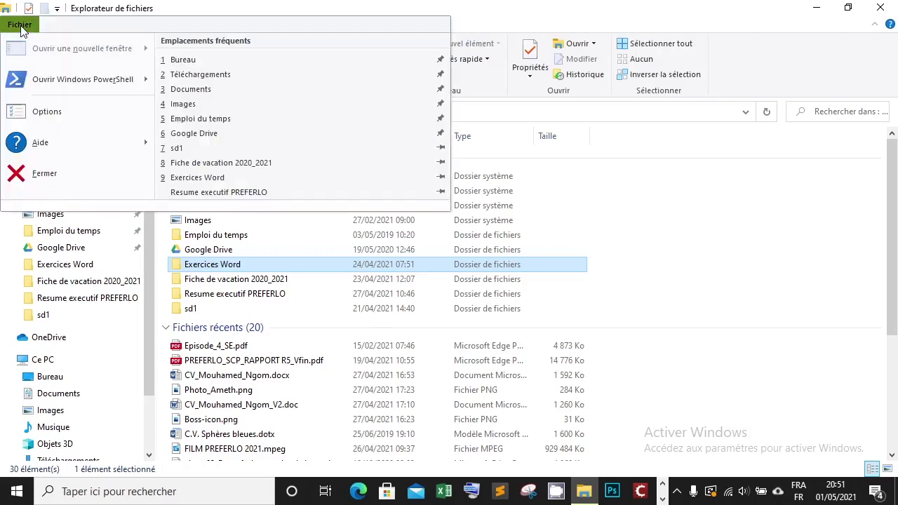
{"action": "left_click", "coordinate": [22, 31]}
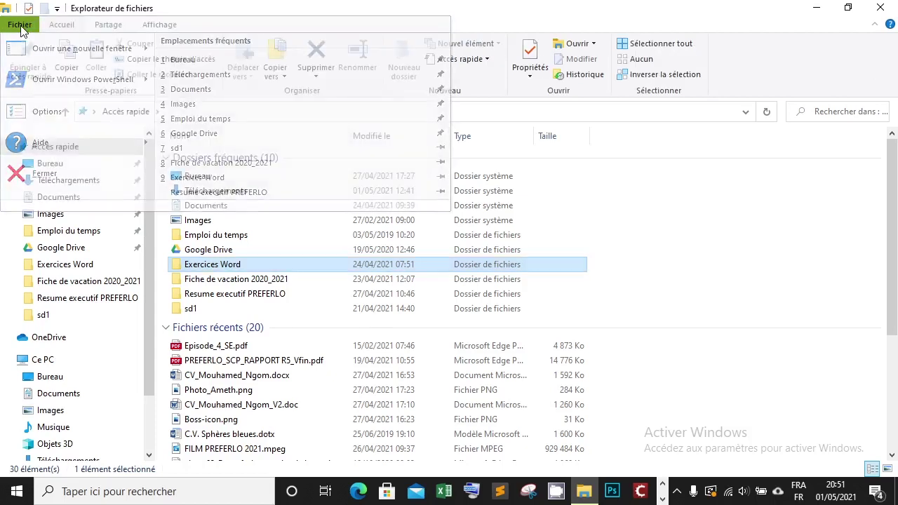
{"action": "left_click", "coordinate": [109, 27]}
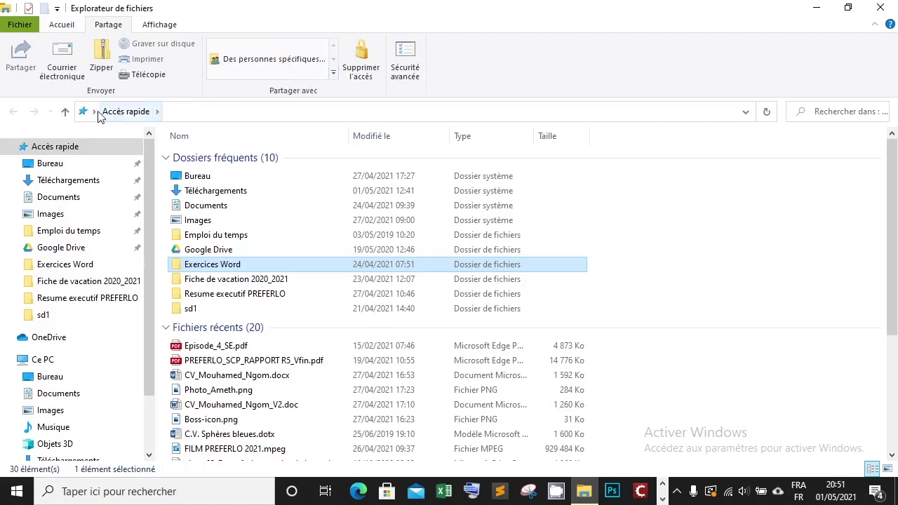
Highlight the address bar path, open the Bureau folder to check its path, and select the Mes cours folder
{"action": "left_click", "coordinate": [293, 117]}
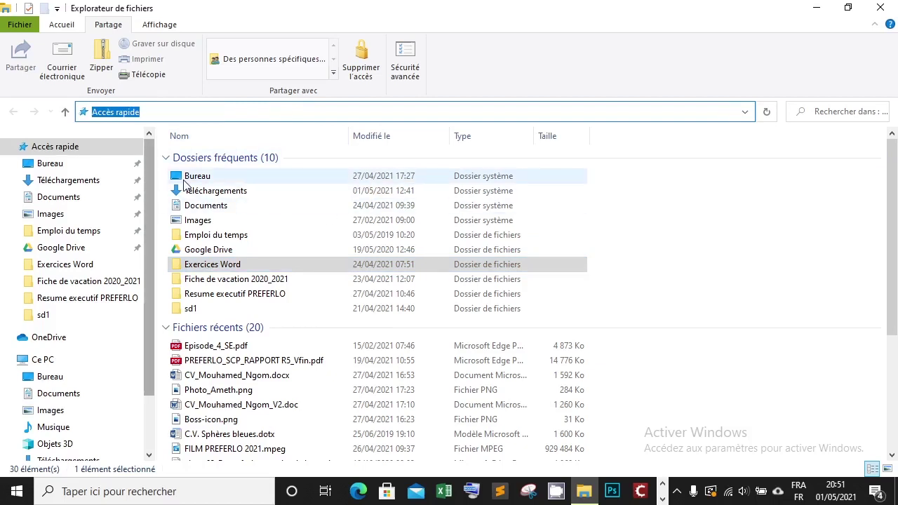
{"action": "double_click", "coordinate": [188, 177]}
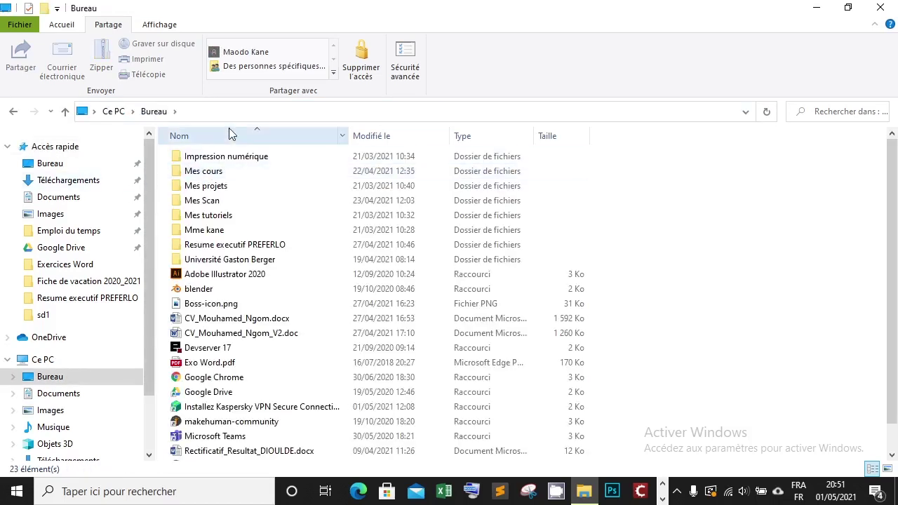
{"action": "left_click", "coordinate": [186, 111]}
{"action": "left_click", "coordinate": [243, 177]}
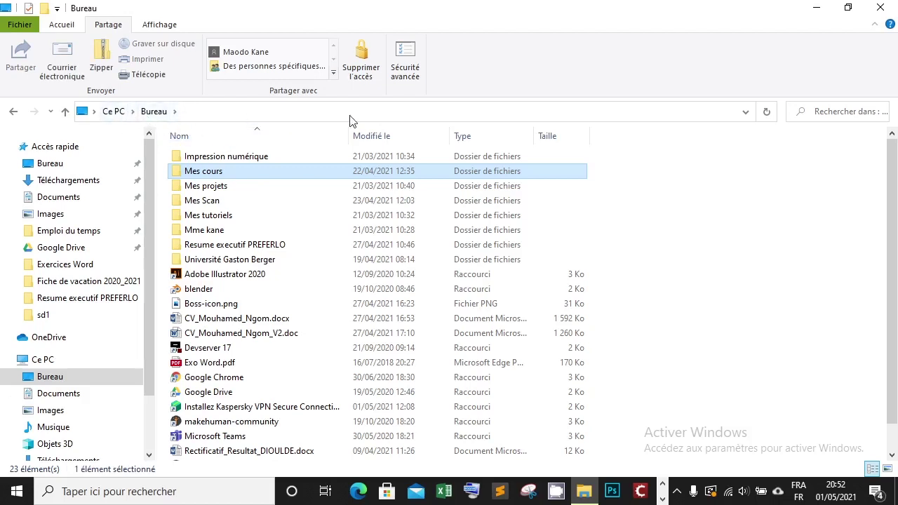
Search the Bureau folder for "blen", view the suggestions, and clear the search
{"action": "left_click", "coordinate": [840, 116]}
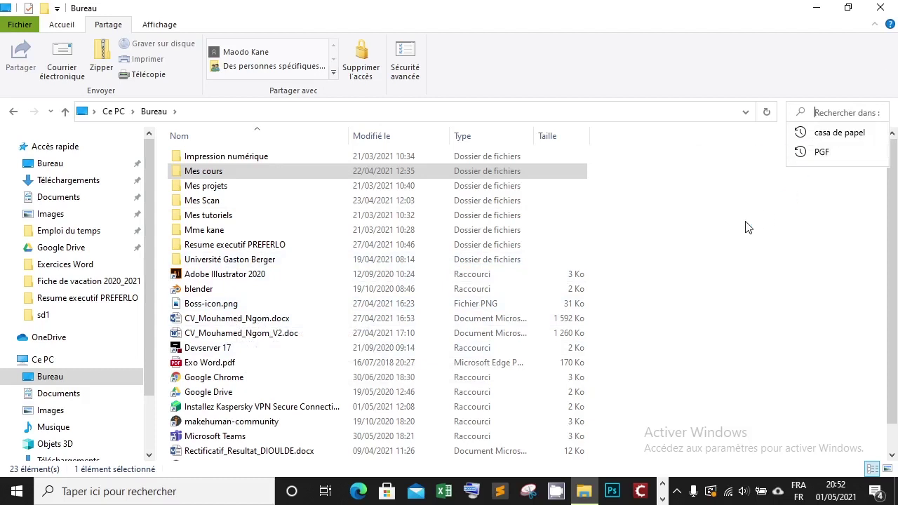
{"action": "type", "text": "blen"}
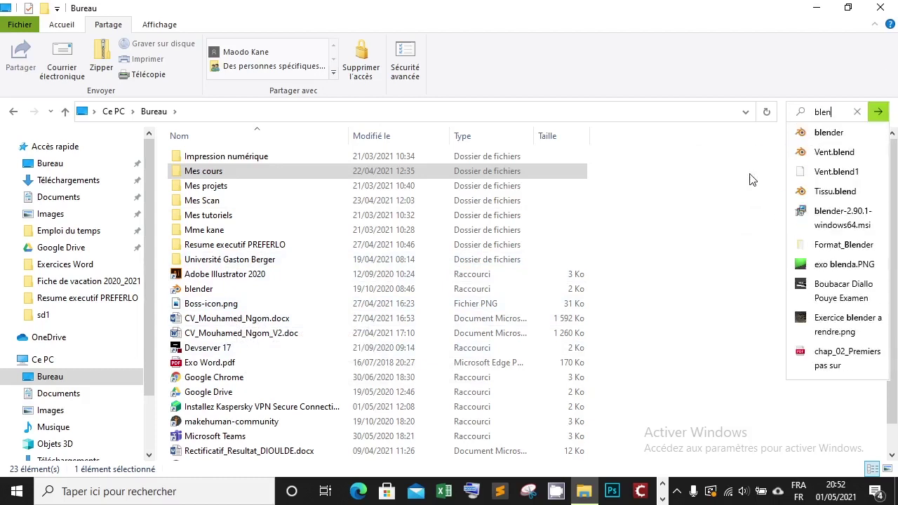
{"action": "left_click", "coordinate": [702, 173]}
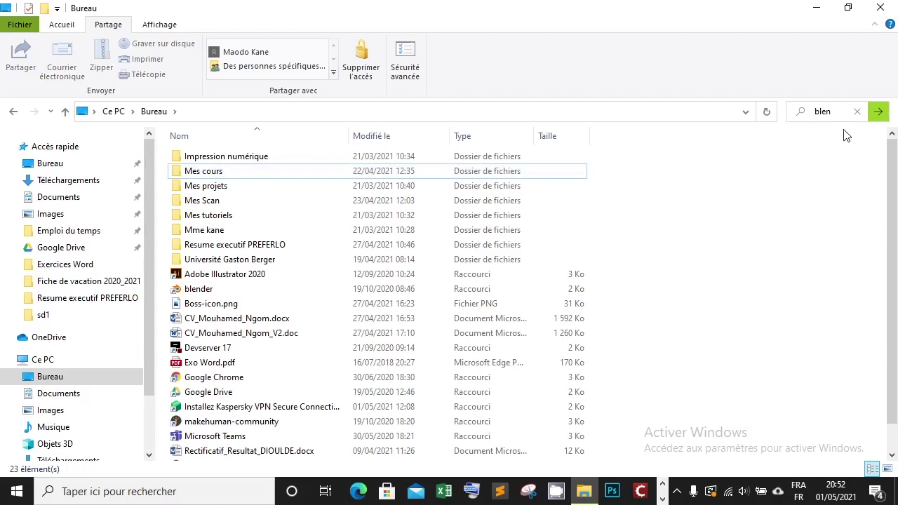
{"action": "left_click", "coordinate": [857, 111]}
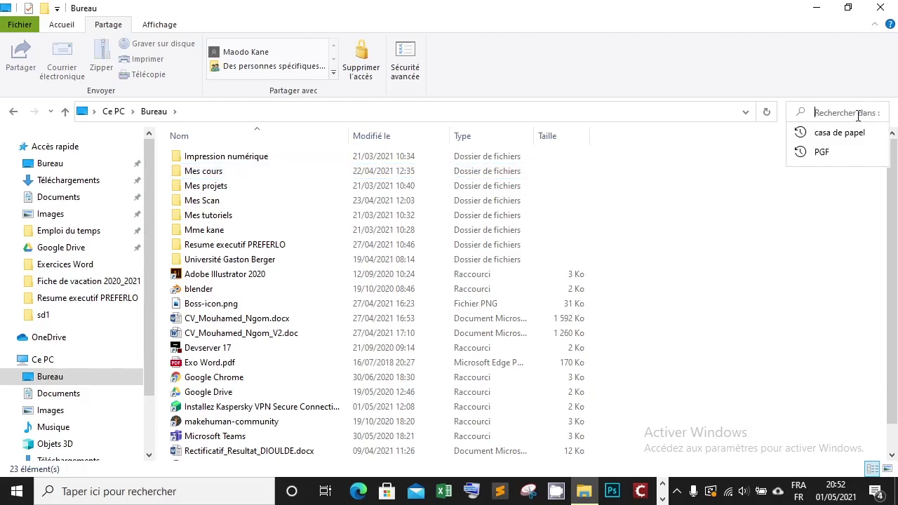
{"action": "left_click", "coordinate": [659, 283]}
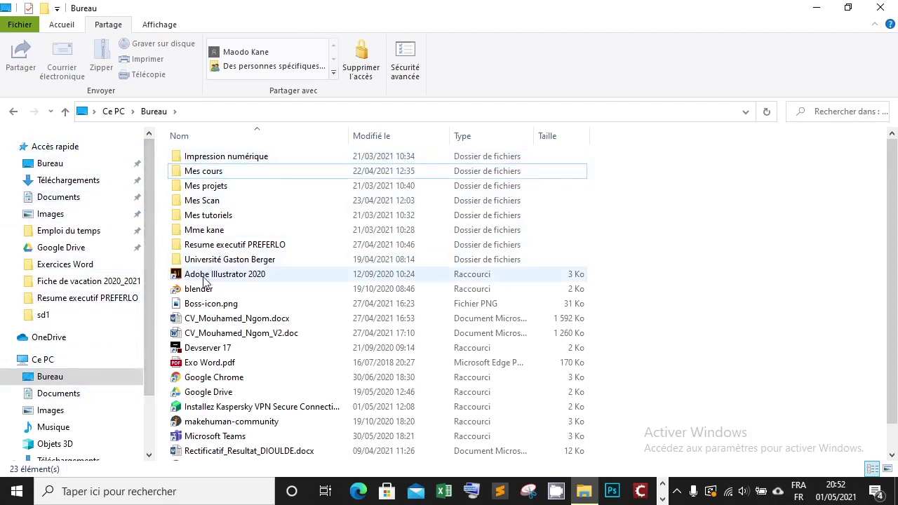
Browse Bureau and Téléchargements, try to open Emploi du temps, and open the Exercices Word folder inside Documents
{"action": "left_click", "coordinate": [50, 164]}
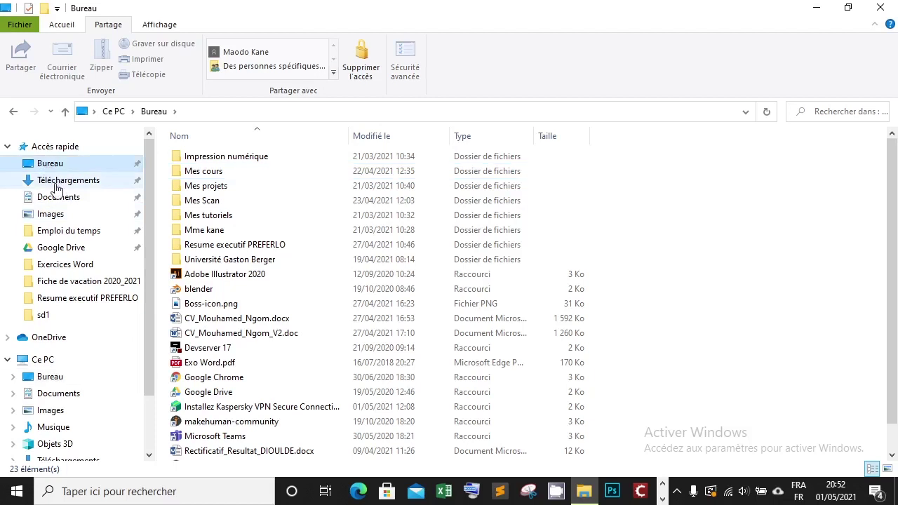
{"action": "left_click", "coordinate": [58, 184]}
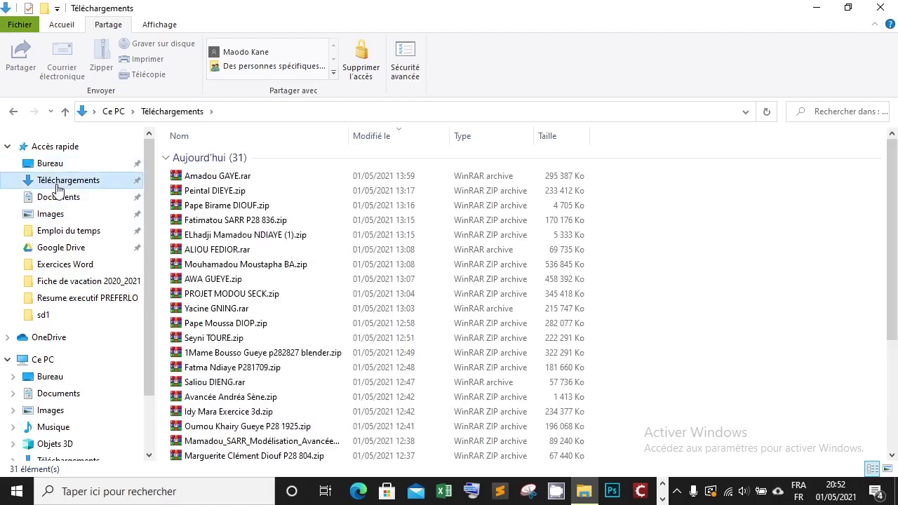
{"action": "left_click", "coordinate": [59, 231]}
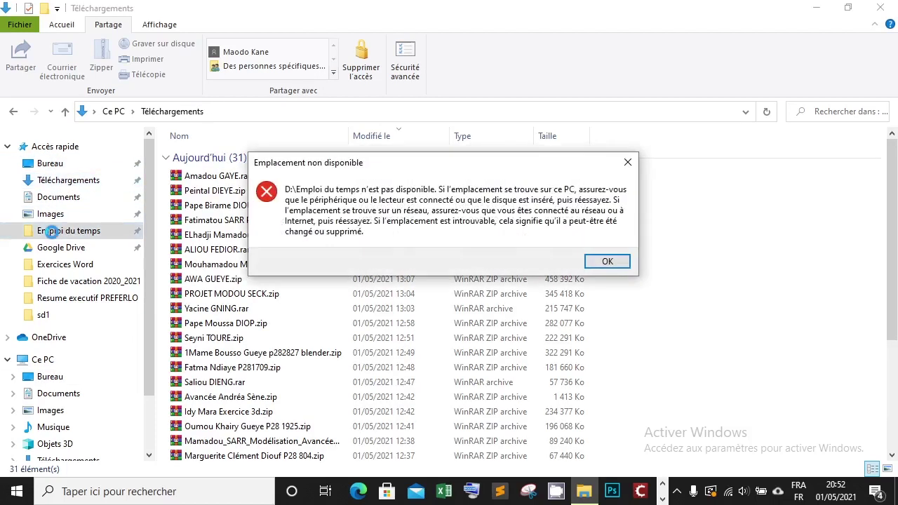
{"action": "left_click", "coordinate": [607, 261]}
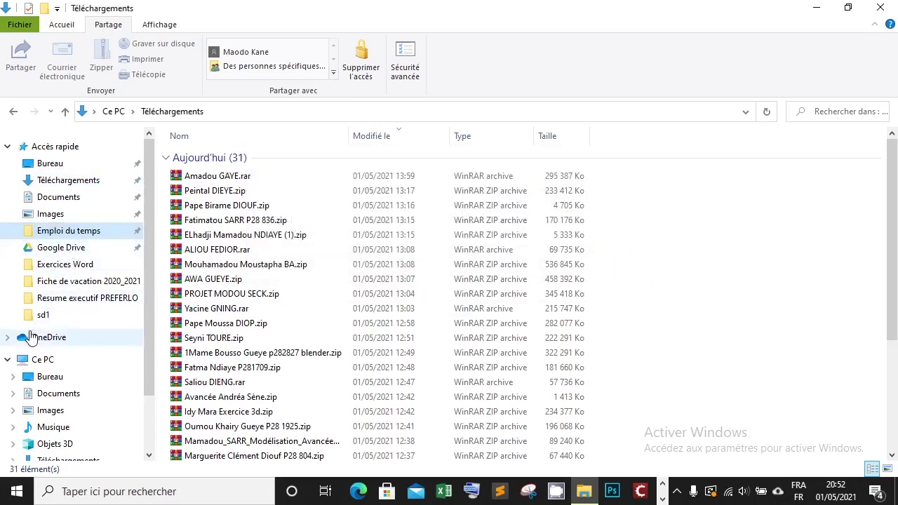
{"action": "left_click", "coordinate": [53, 395]}
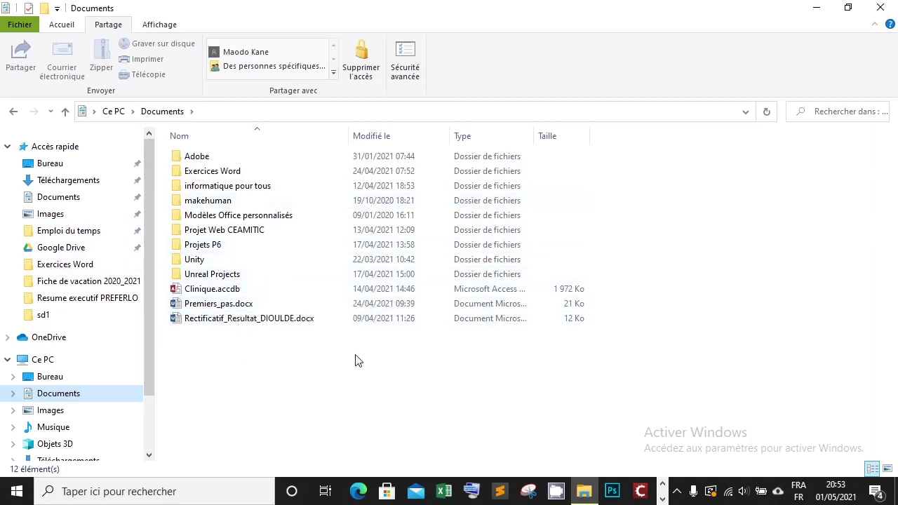
{"action": "double_click", "coordinate": [232, 173]}
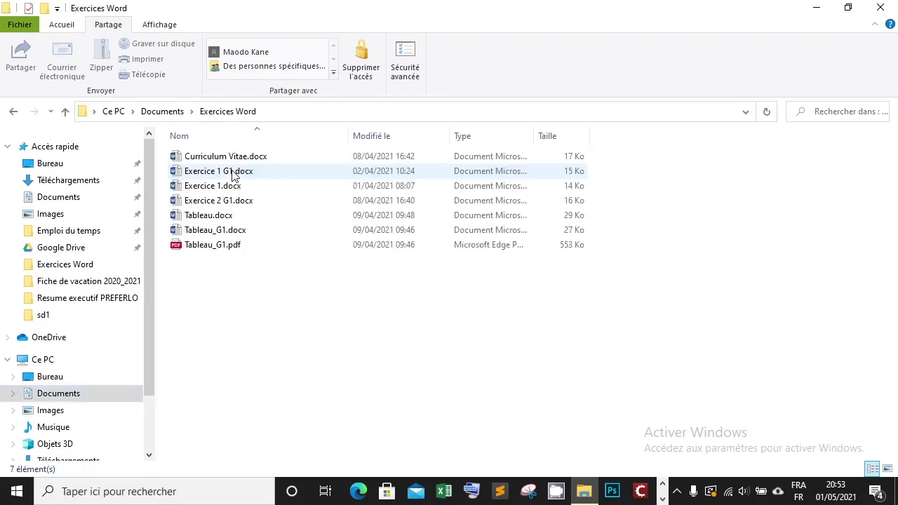
Return to Documents, select the Exercices Word and informatique pour tous folders together, and clear the selection
{"action": "left_click", "coordinate": [13, 112]}
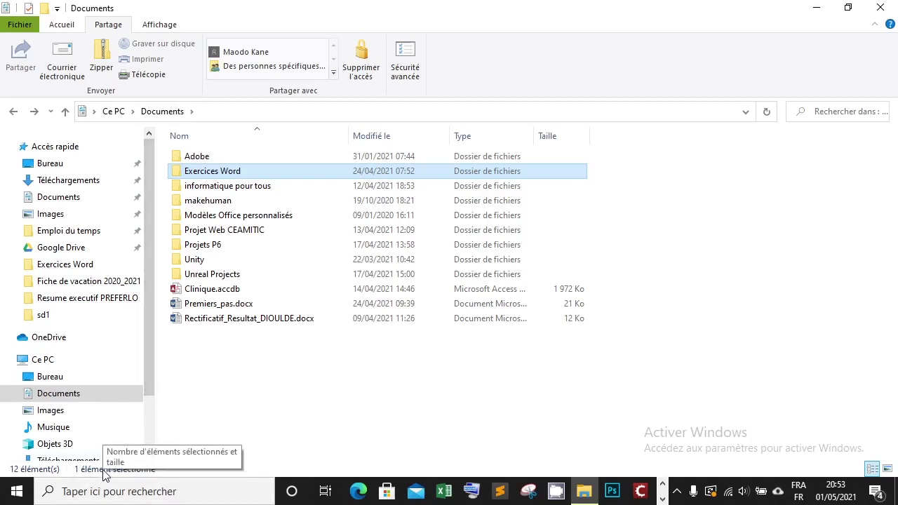
{"action": "left_click", "coordinate": [215, 186], "text": "ctrl"}
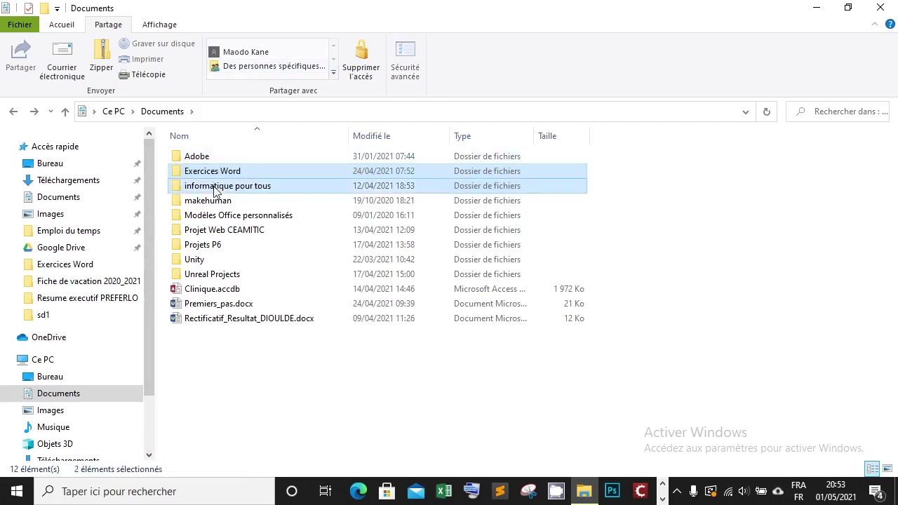
{"action": "left_click", "coordinate": [398, 419]}
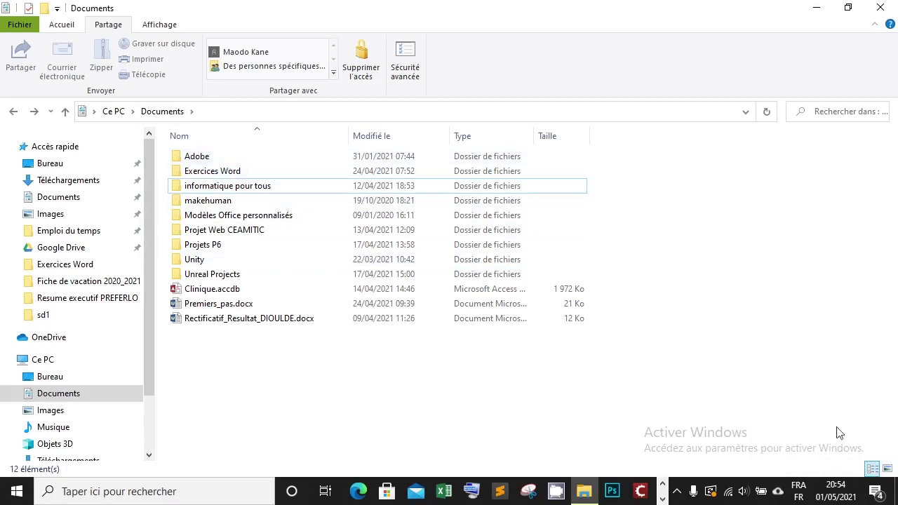
Show the Documents contents as large icons, switch back to the details view, and close the window
{"action": "left_click", "coordinate": [892, 470]}
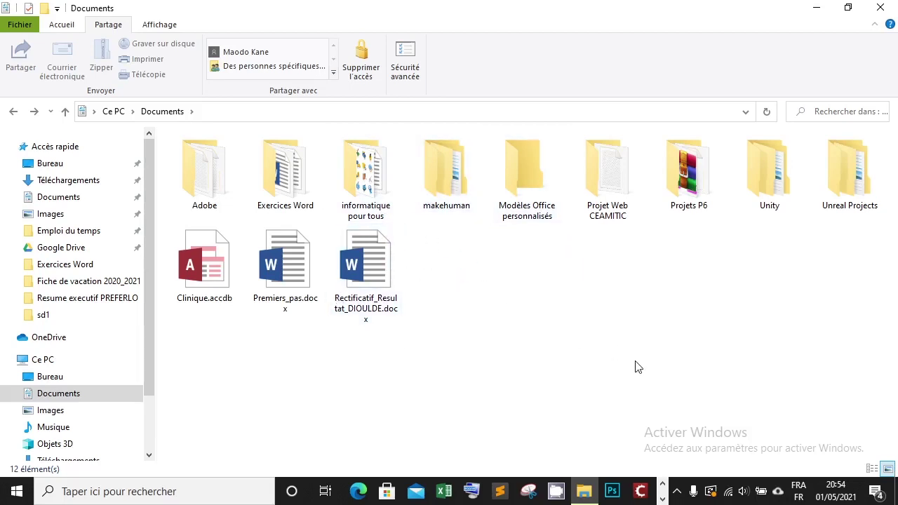
{"action": "left_click", "coordinate": [872, 468]}
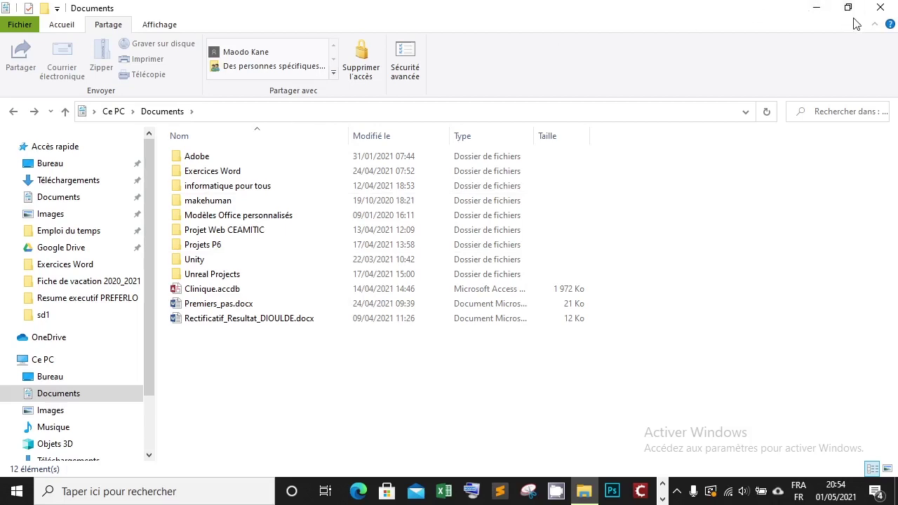
{"action": "left_click", "coordinate": [895, 7]}
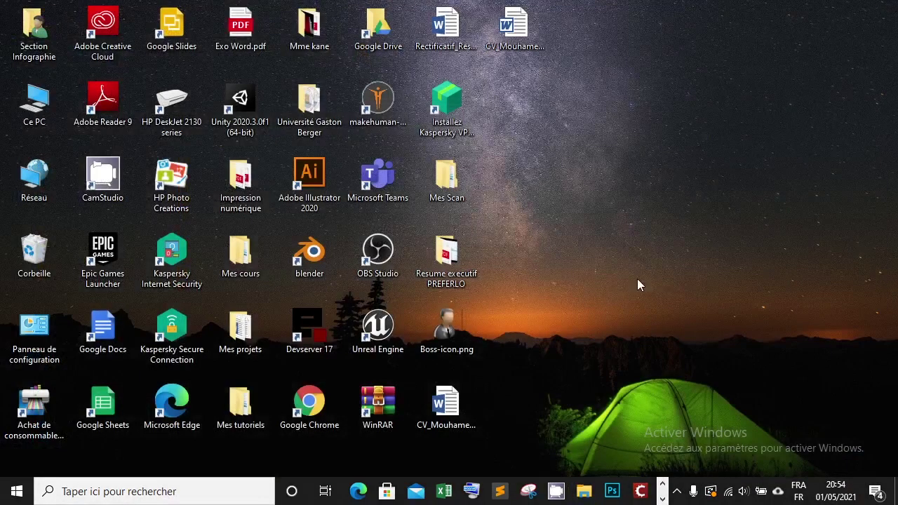
Switch to the Episode_4_SE.pdf lesson in Adobe Reader and go to page 16 about the Poste de travail
{"action": "left_click", "coordinate": [663, 500]}
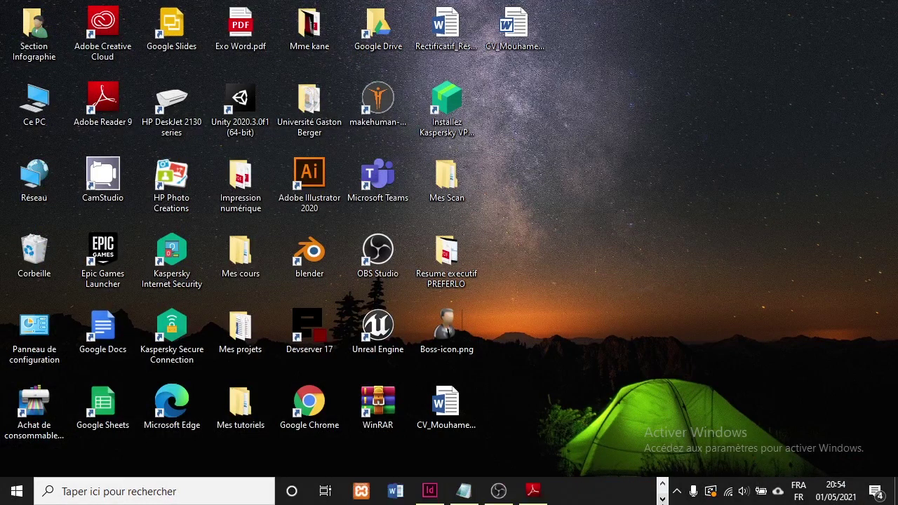
{"action": "left_click", "coordinate": [531, 491]}
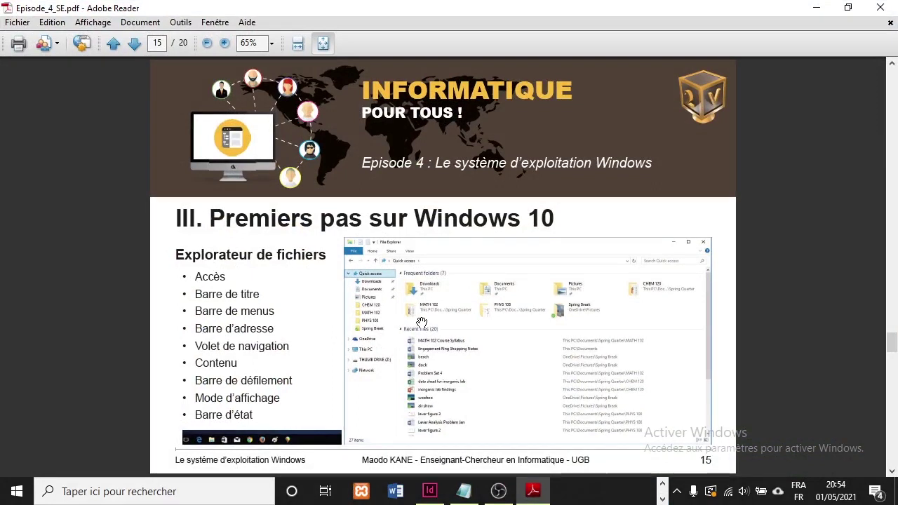
{"action": "scroll", "coordinate": [421, 322], "scroll_direction": "down", "scroll_amount": 1}
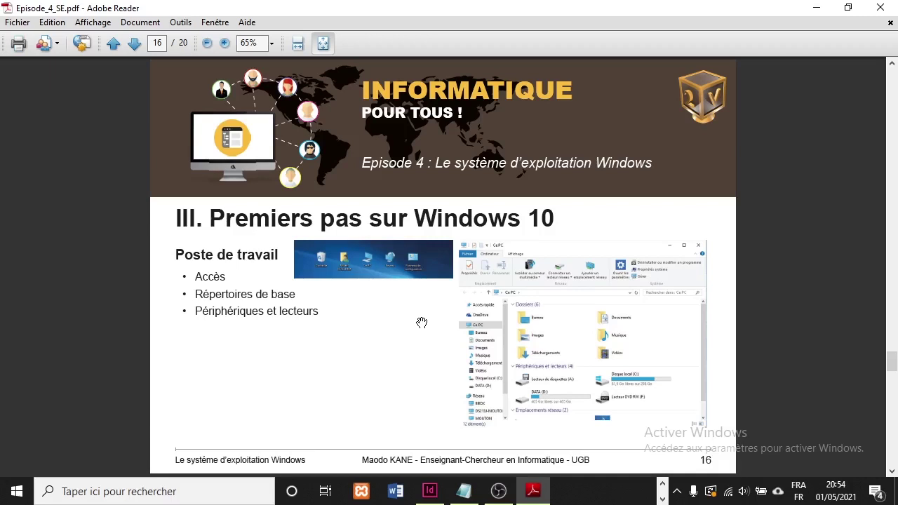
Minimize the PDF lesson and open Ce PC from the desktop
{"action": "left_click", "coordinate": [816, 7]}
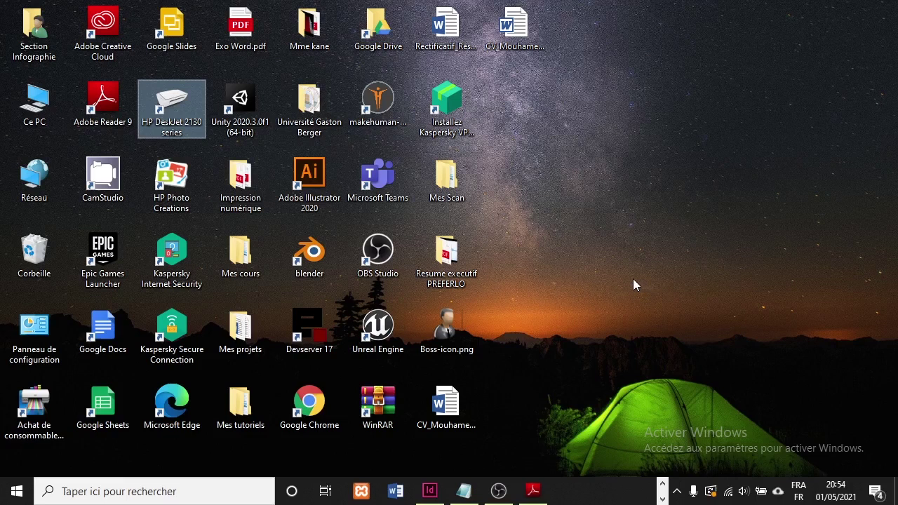
{"action": "left_click", "coordinate": [37, 105]}
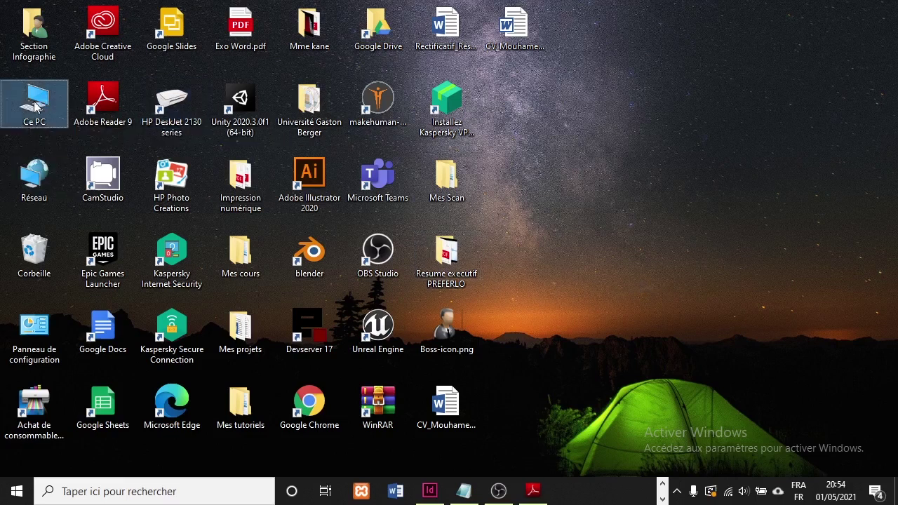
{"action": "double_click", "coordinate": [36, 105]}
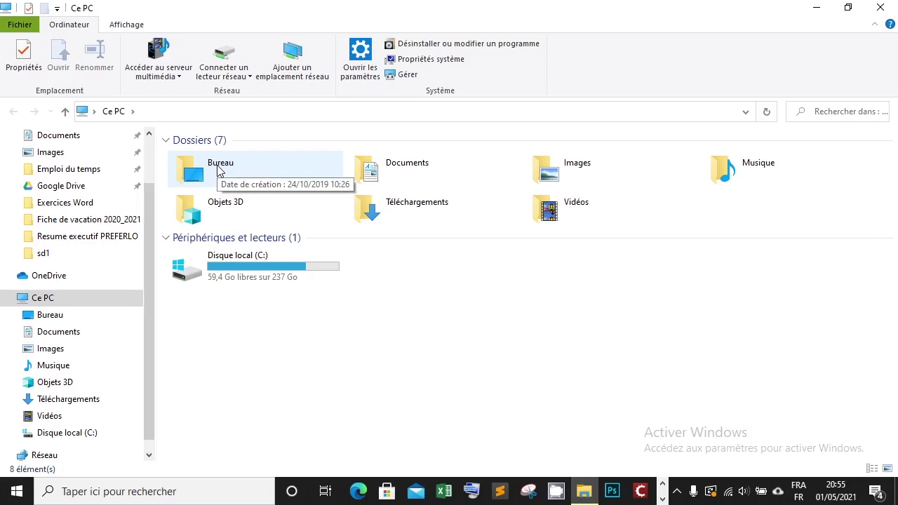
Minimize and restore the Ce PC window, open its Bureau folder, and return to Ce PC
{"action": "left_click", "coordinate": [816, 8]}
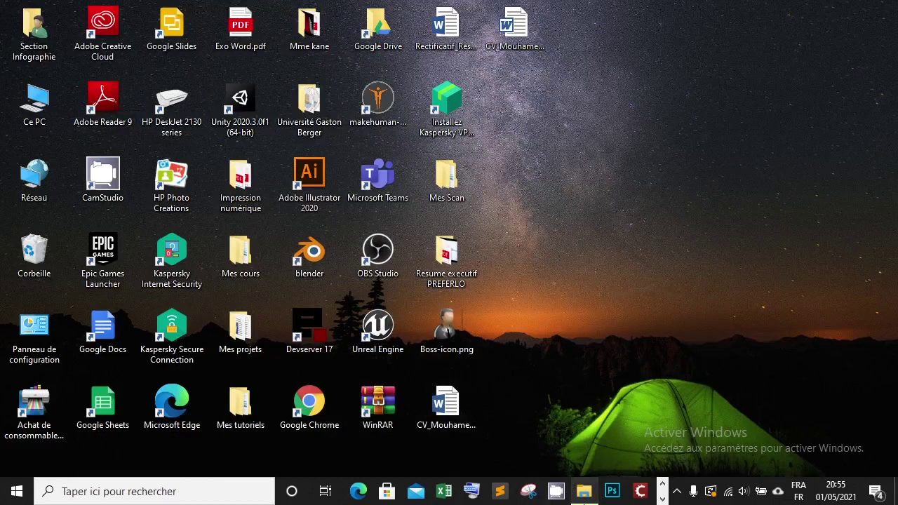
{"action": "left_click", "coordinate": [584, 491]}
{"action": "double_click", "coordinate": [189, 188]}
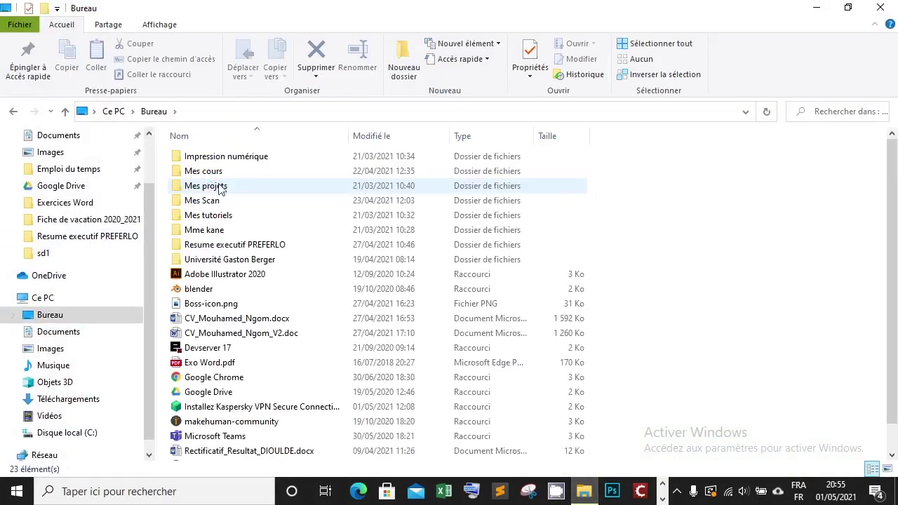
{"action": "left_click", "coordinate": [14, 111]}
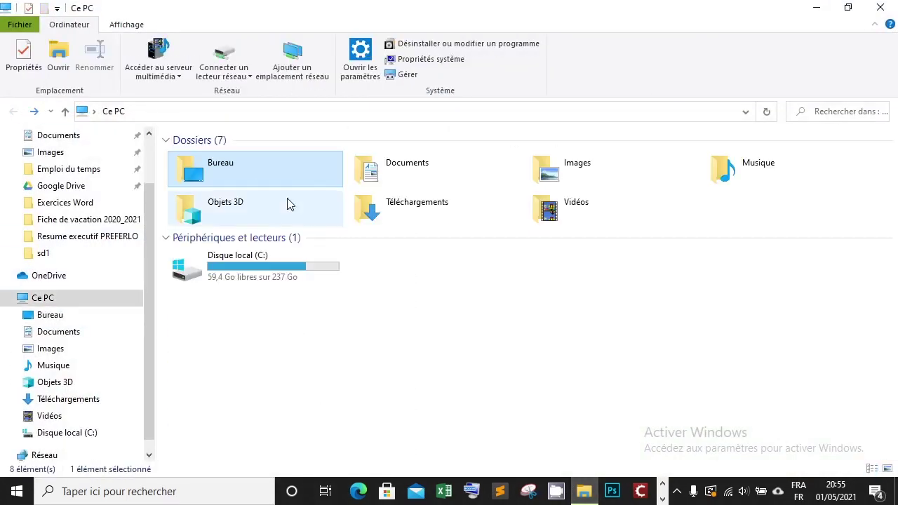
Select the Documents, Images, Musique, Téléchargements and Vidéos folders of Ce PC one after another
{"action": "left_click", "coordinate": [372, 175]}
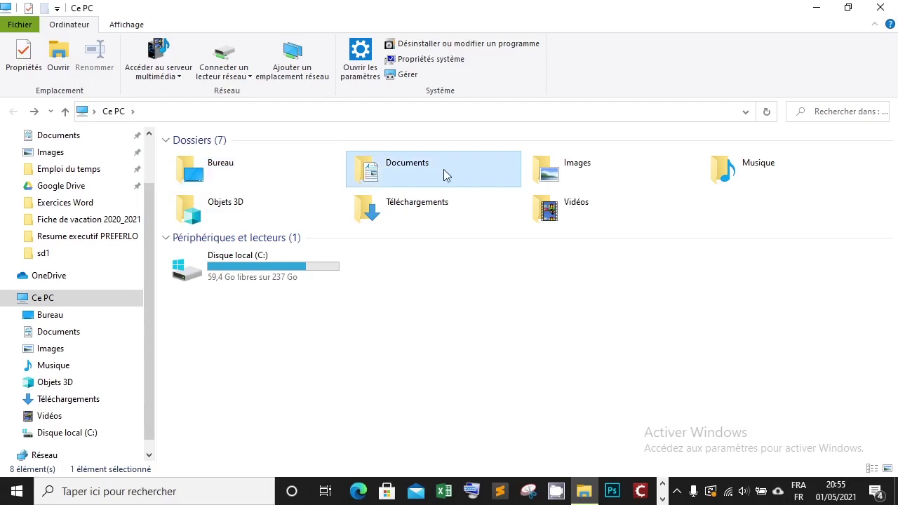
{"action": "left_click", "coordinate": [551, 174]}
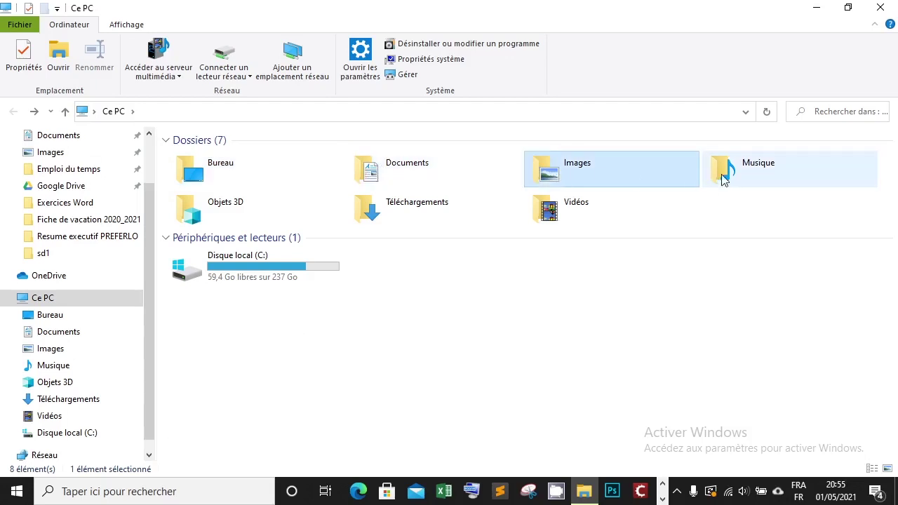
{"action": "left_click", "coordinate": [731, 174]}
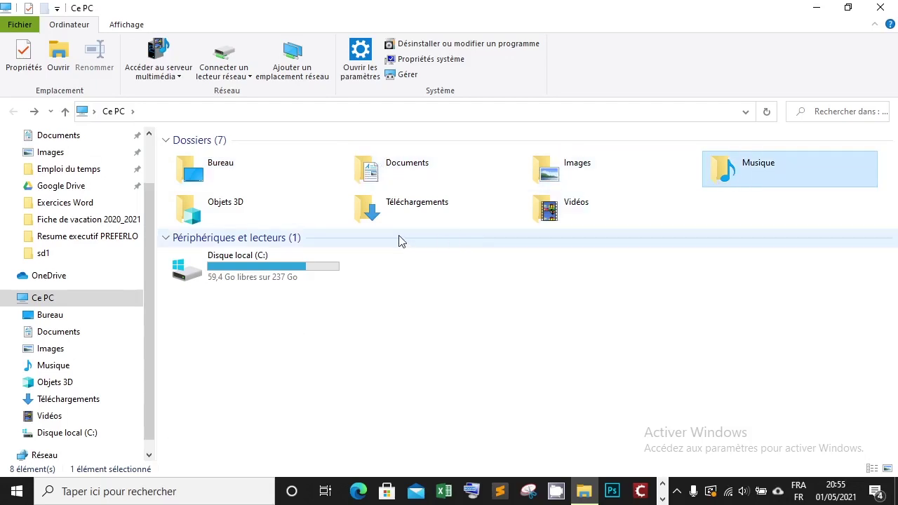
{"action": "left_click", "coordinate": [371, 221]}
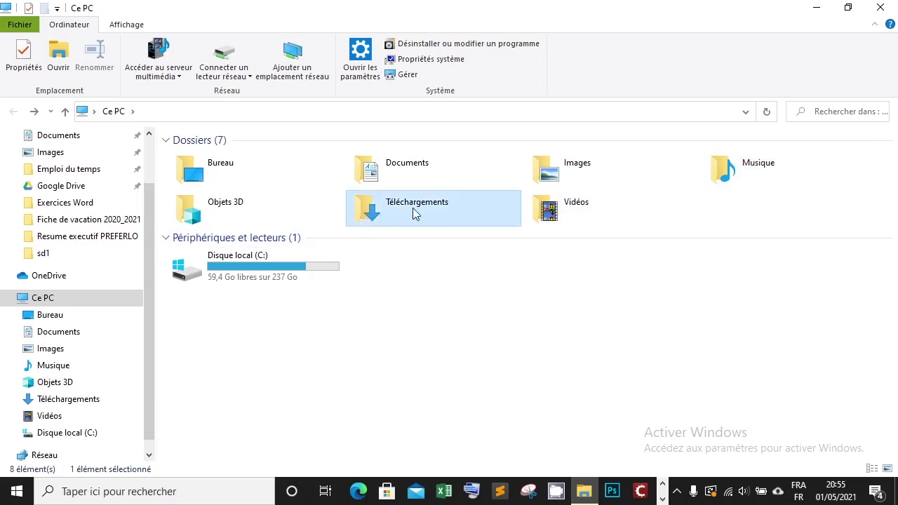
{"action": "left_click", "coordinate": [548, 212]}
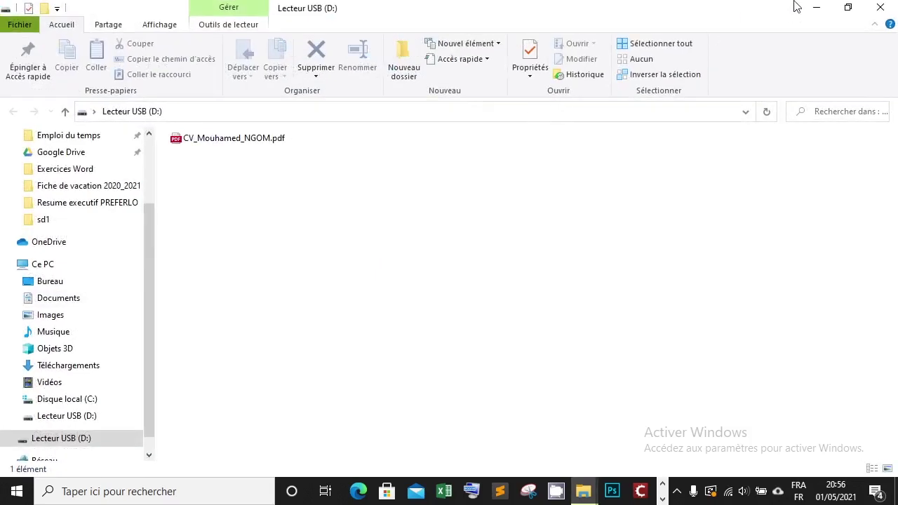
Close the Lecteur USB (D:) and Ce PC windows and return to the Episode_4_SE.pdf lesson in Adobe Reader
{"action": "left_click", "coordinate": [881, 8]}
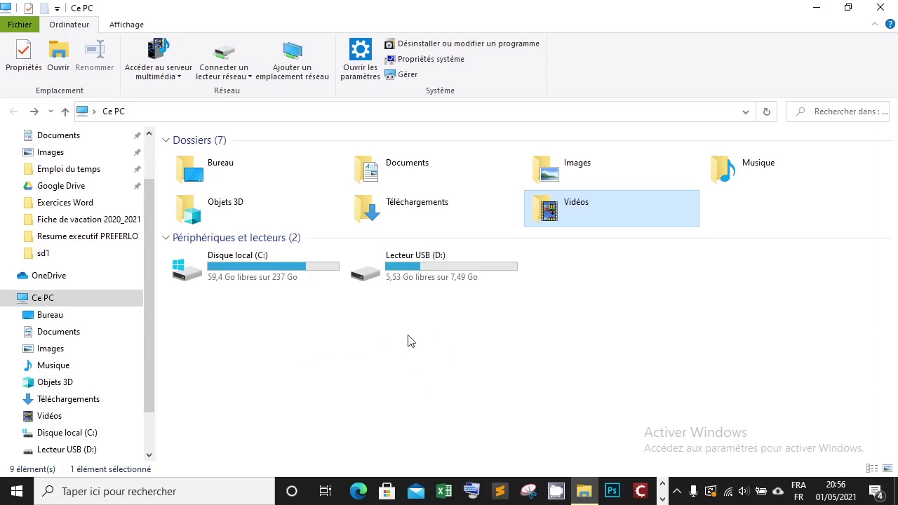
{"action": "left_click", "coordinate": [880, 7]}
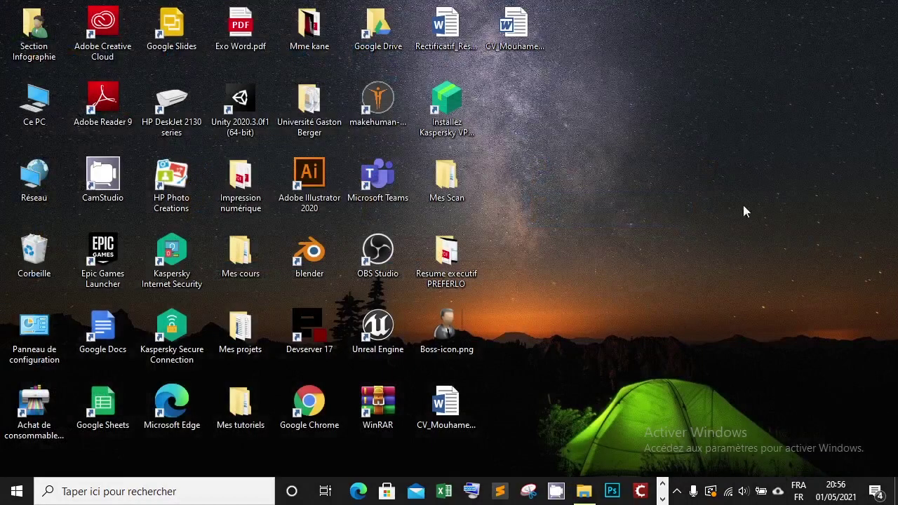
{"action": "left_click", "coordinate": [662, 499]}
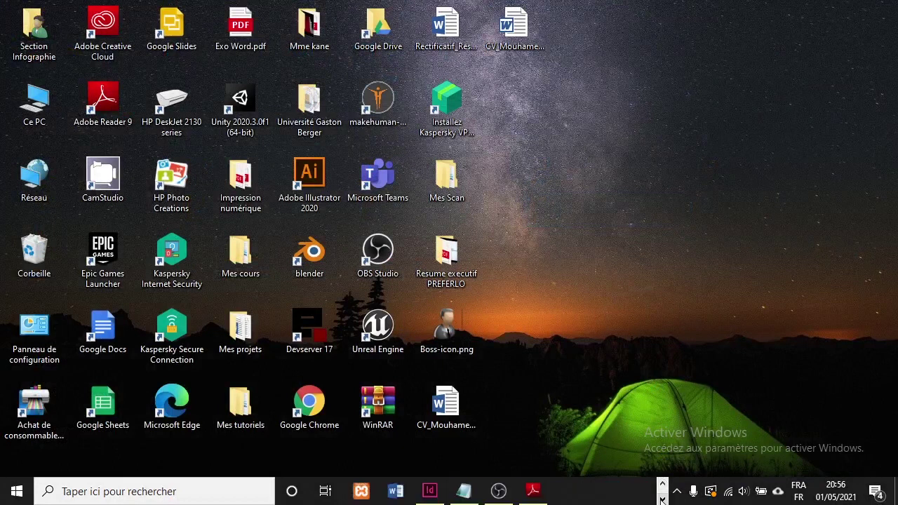
{"action": "left_click", "coordinate": [535, 492]}
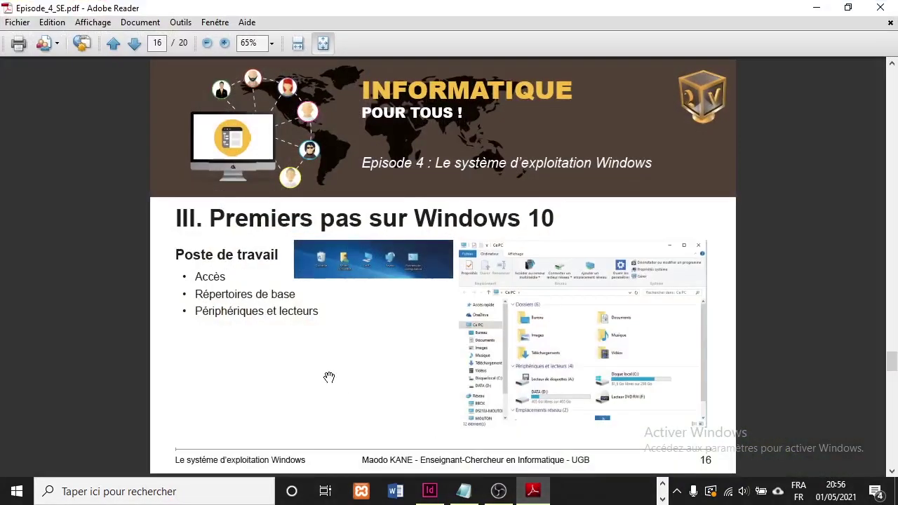
Advance the PDF lesson to page 17, then minimize it and display Ce PC's system properties in a maximized window
{"action": "scroll", "coordinate": [329, 377], "scroll_direction": "down", "scroll_amount": 1}
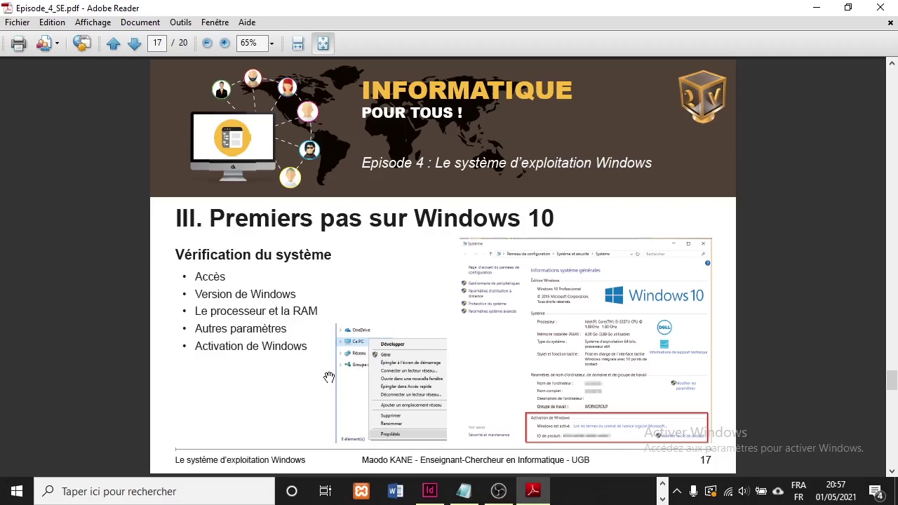
{"action": "left_click", "coordinate": [816, 7]}
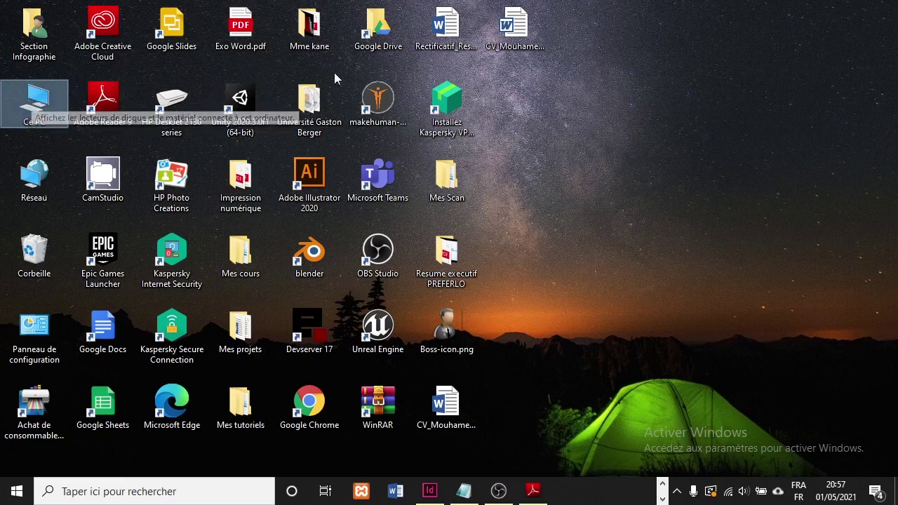
{"action": "right_click", "coordinate": [39, 102]}
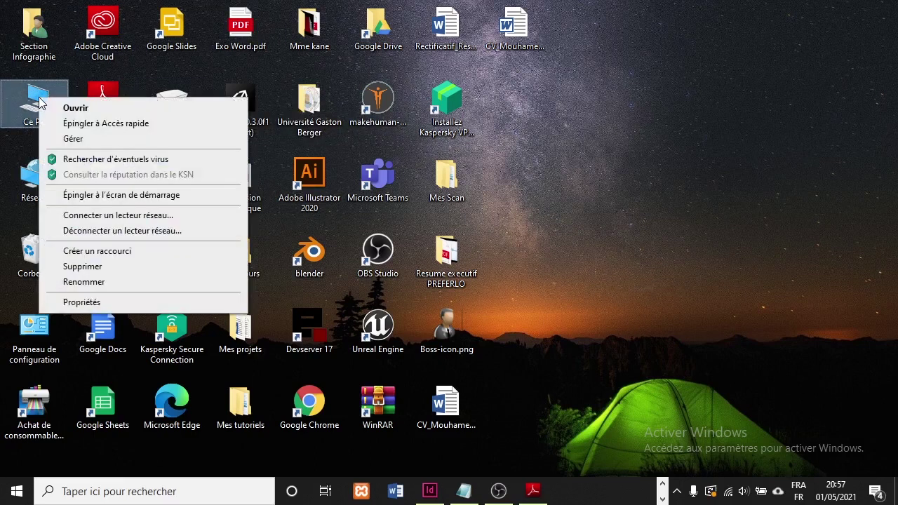
{"action": "left_click", "coordinate": [82, 302]}
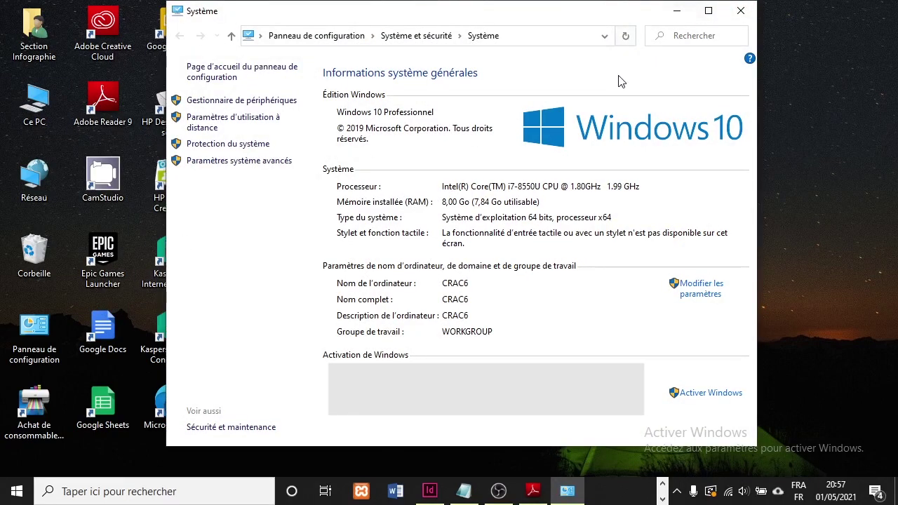
{"action": "left_click_drag", "start_coordinate": [505, 12], "coordinate": [401, 2]}
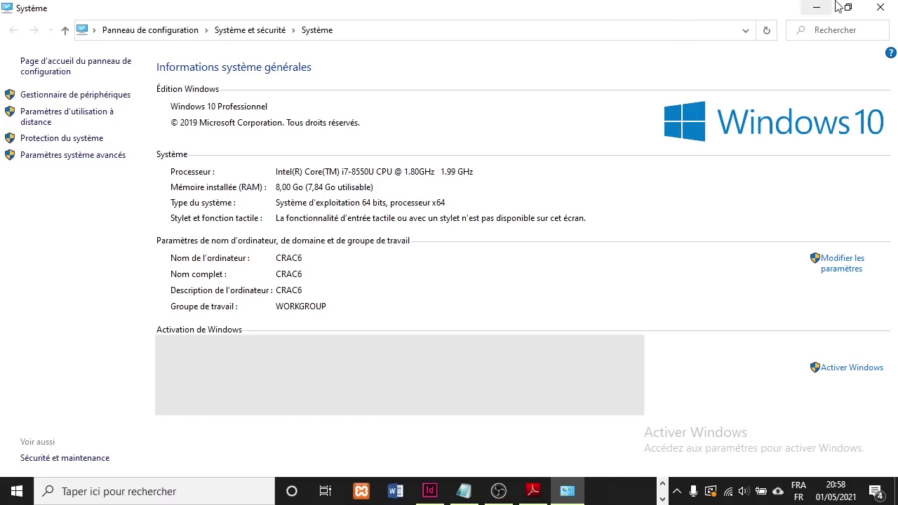
Close the Système window, reopen it through the properties of Ce PC on the desktop, and close it again
{"action": "left_click", "coordinate": [881, 8]}
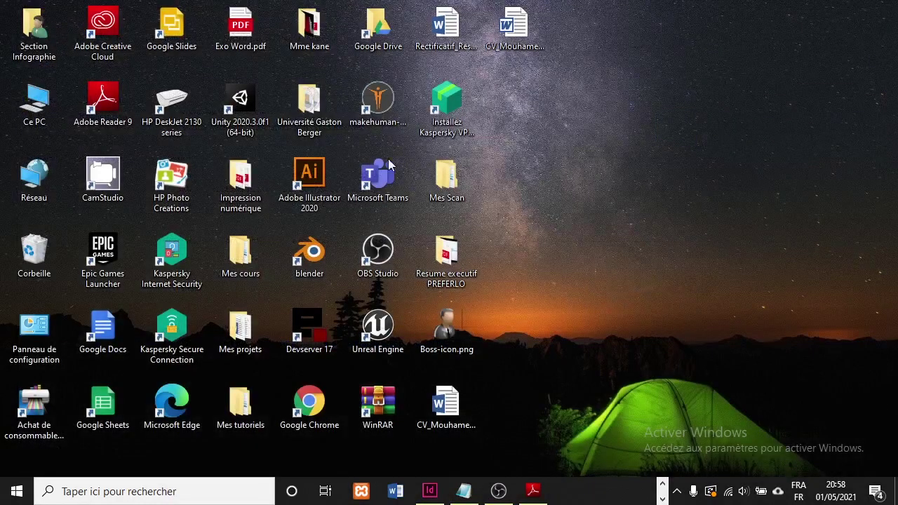
{"action": "right_click", "coordinate": [34, 104]}
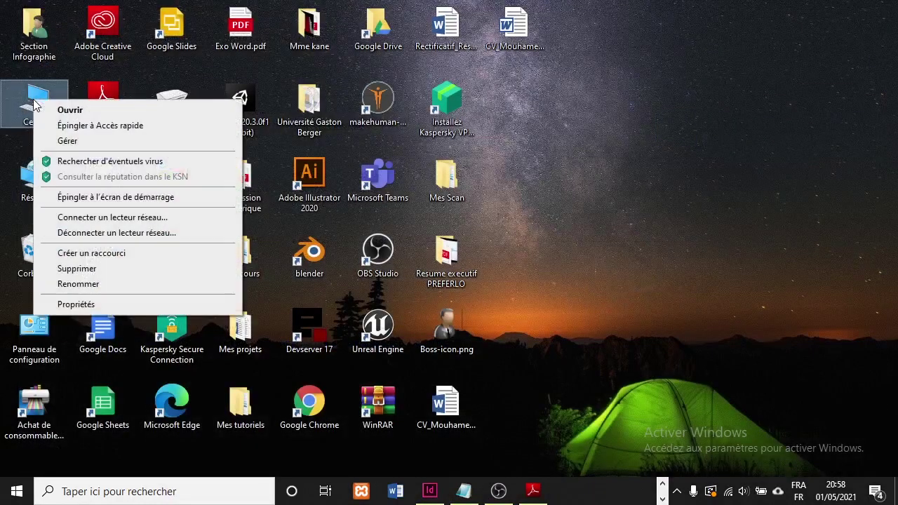
{"action": "left_click", "coordinate": [106, 307]}
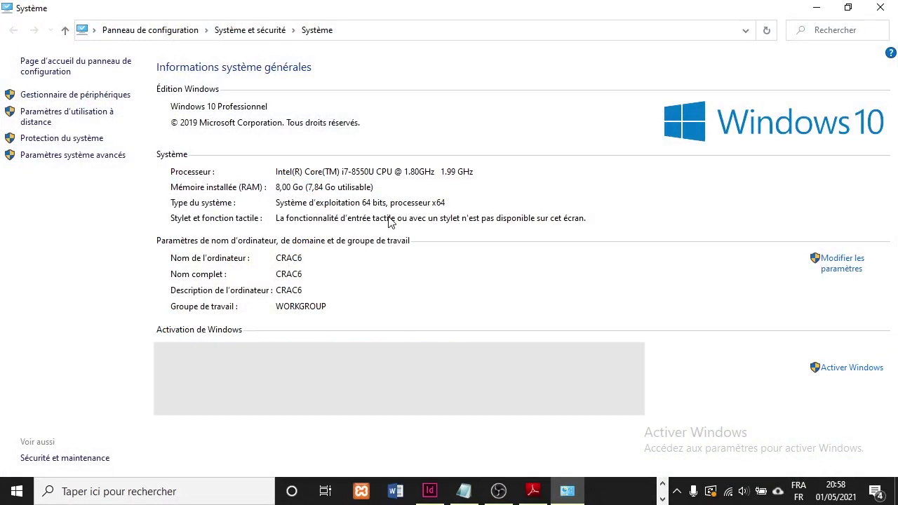
{"action": "left_click", "coordinate": [881, 9]}
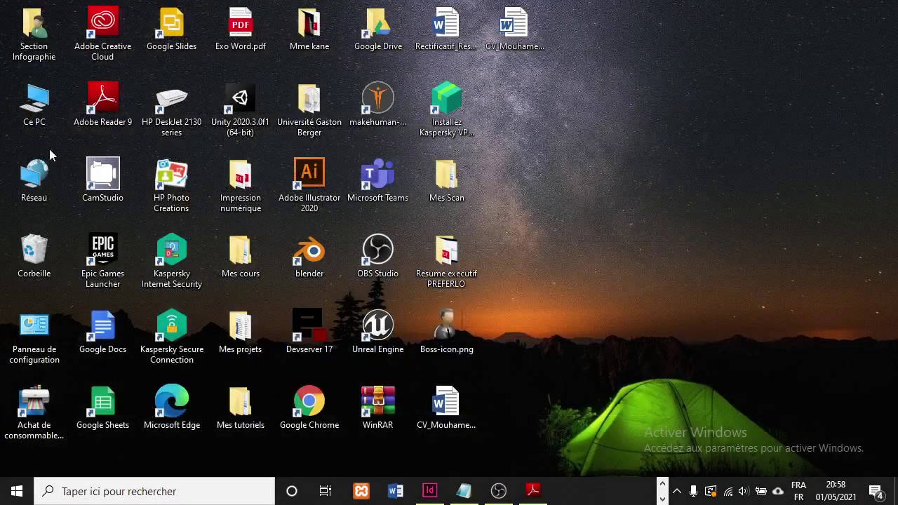
Open Ce PC from the desktop to view its Ordinateur ribbon commands, and close the window
{"action": "double_click", "coordinate": [41, 113]}
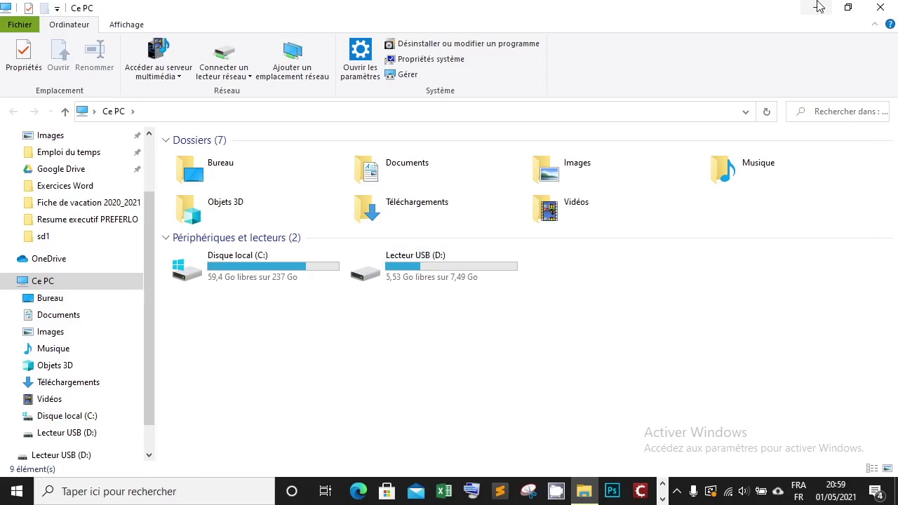
{"action": "left_click", "coordinate": [880, 7]}
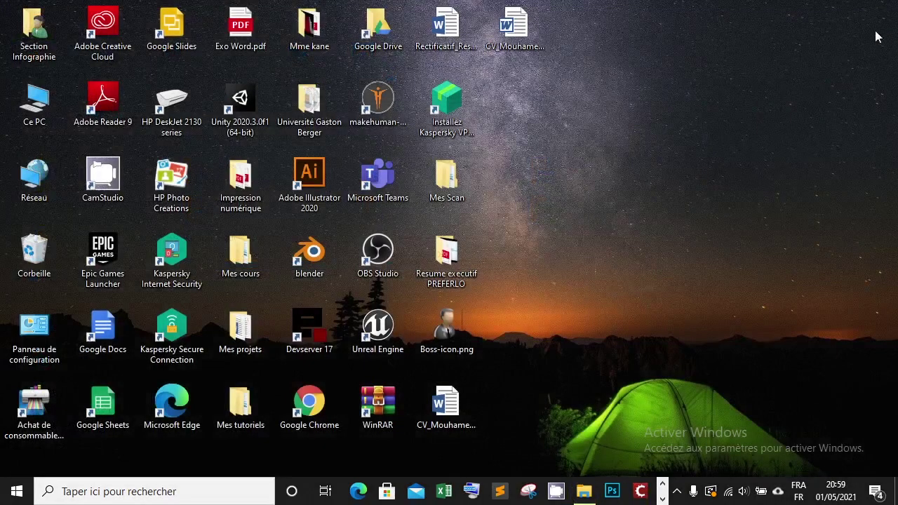
Return to the Episode_4_SE.pdf lesson in Adobe Reader and advance to page 18, Gestion de l'ordinateur
{"action": "left_click", "coordinate": [663, 499]}
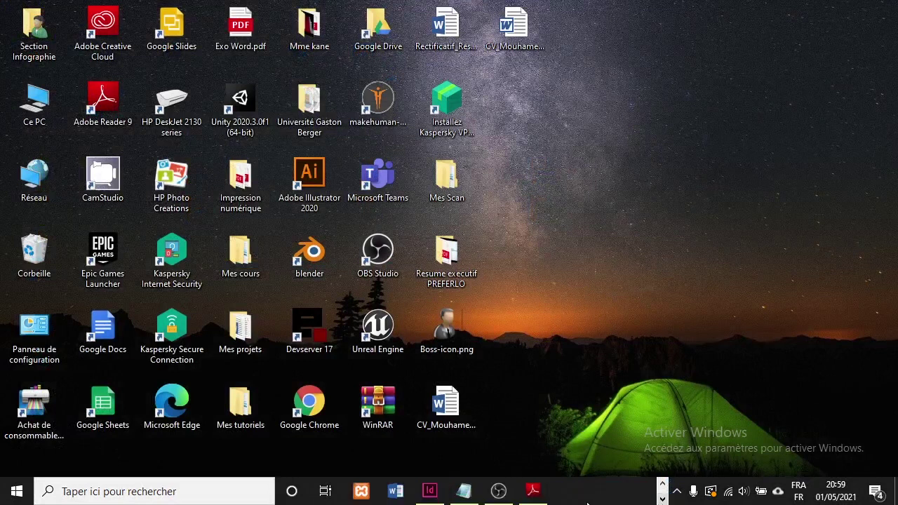
{"action": "left_click", "coordinate": [534, 491]}
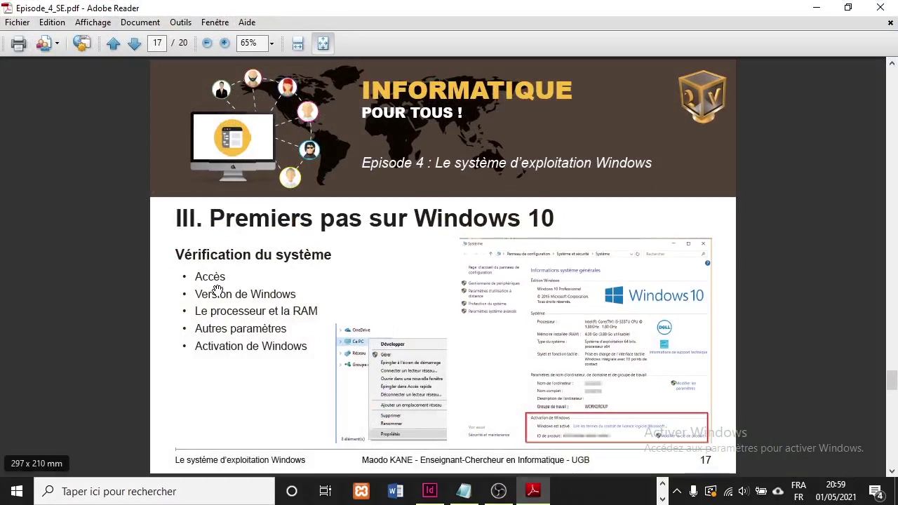
{"action": "scroll", "coordinate": [218, 291], "scroll_direction": "down", "scroll_amount": 1}
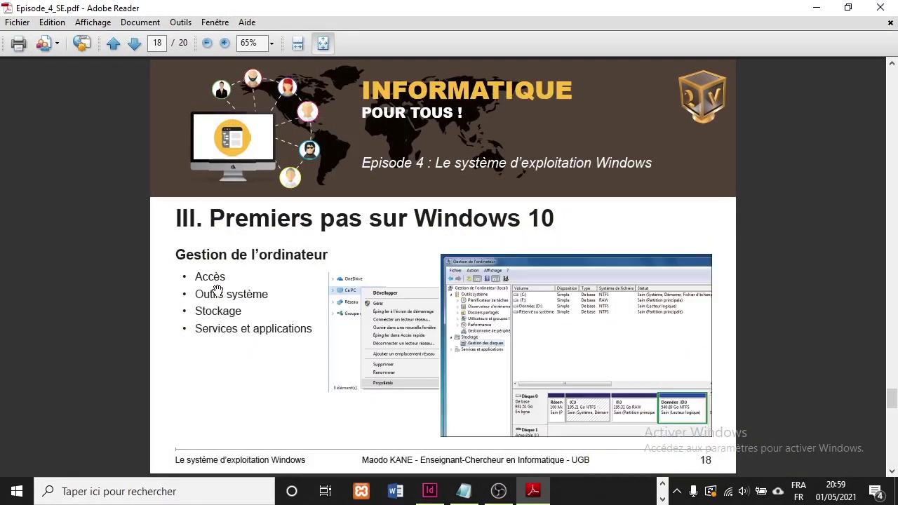